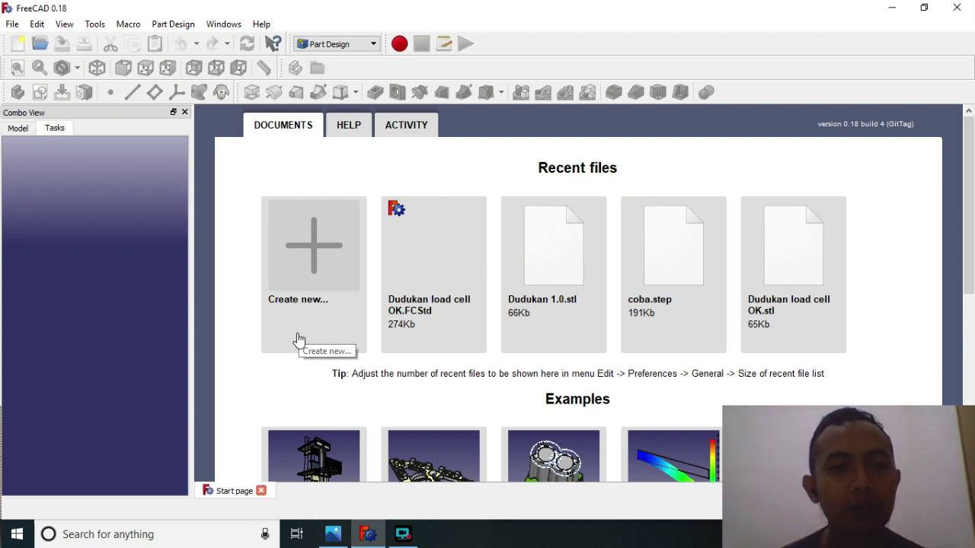
Step: Review the tensile specimen reference drawing at full size, then return to FreeCAD
{"action": "left_click", "coordinate": [335, 536]}
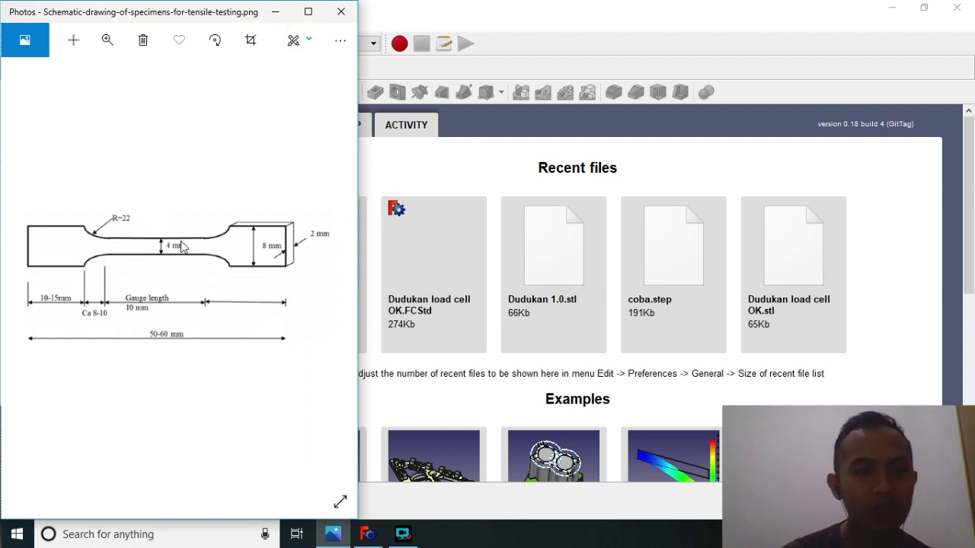
{"action": "left_click", "coordinate": [308, 12]}
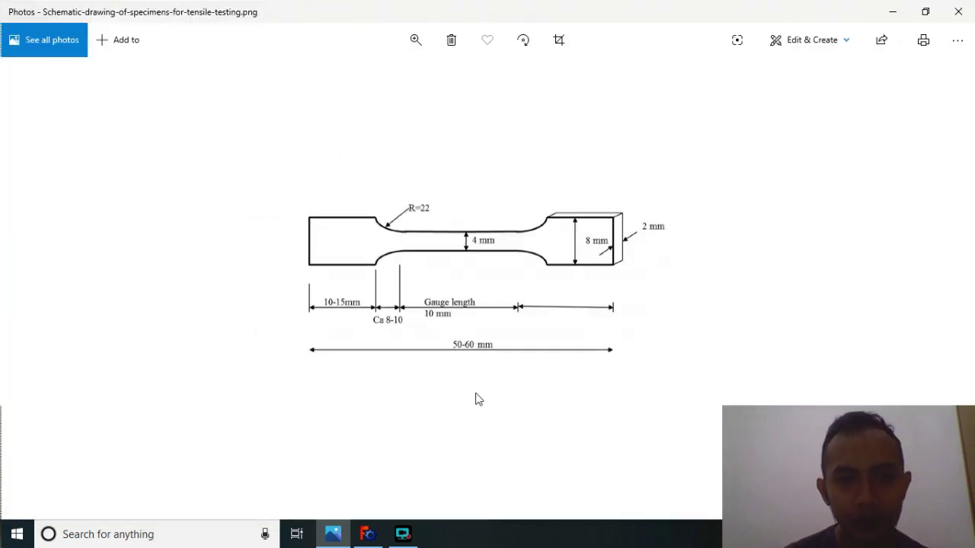
{"action": "left_click", "coordinate": [893, 14]}
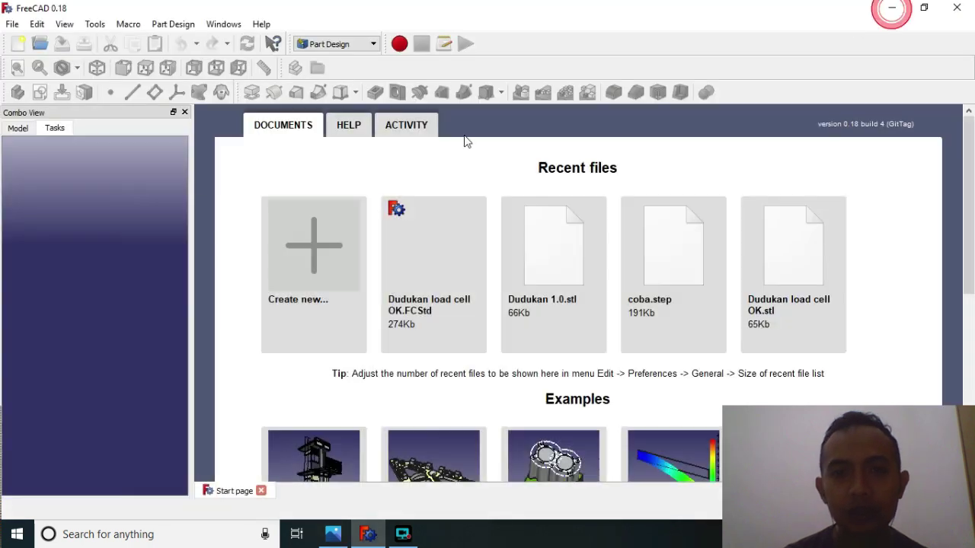
Step: Create a new document with an empty sketch on the XY plane
{"action": "left_click", "coordinate": [320, 257]}
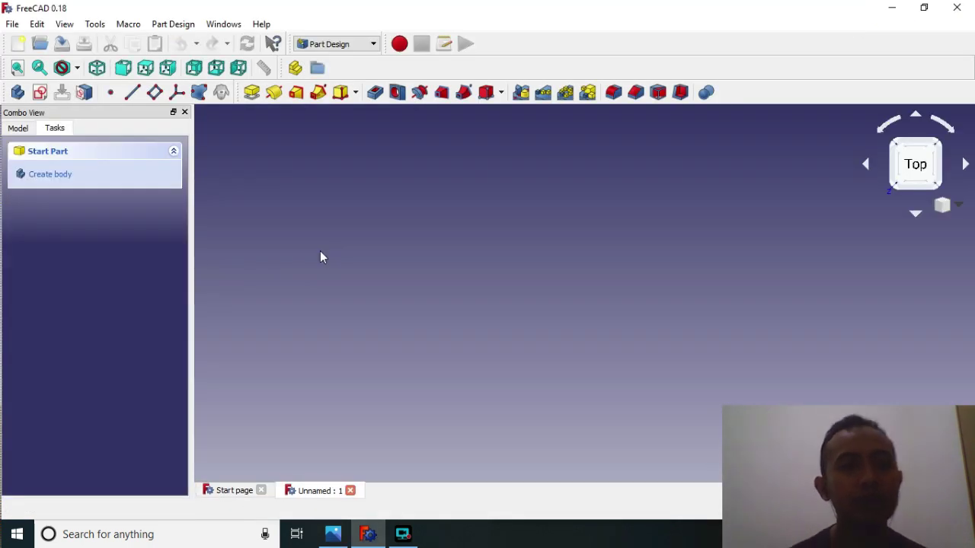
{"action": "left_click", "coordinate": [39, 93]}
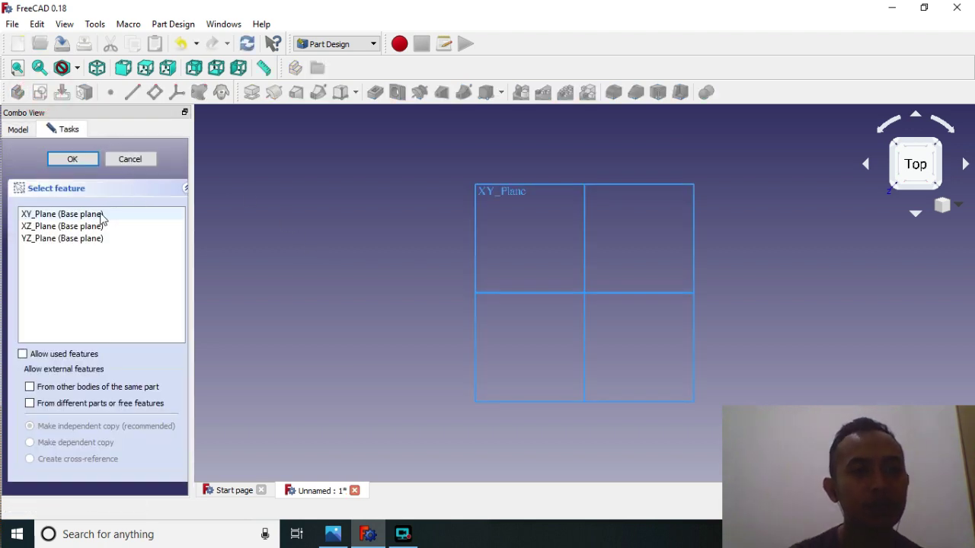
{"action": "left_click", "coordinate": [100, 216]}
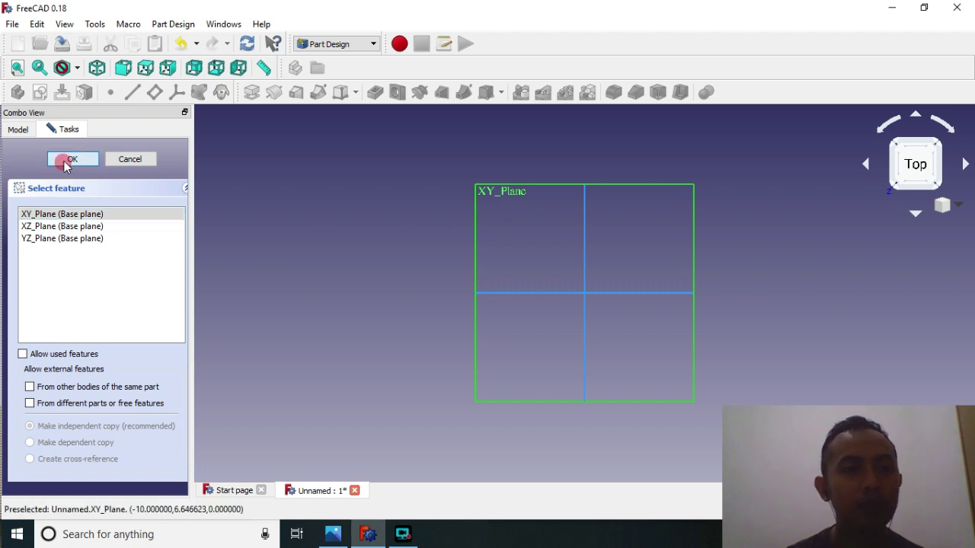
{"action": "left_click", "coordinate": [67, 159]}
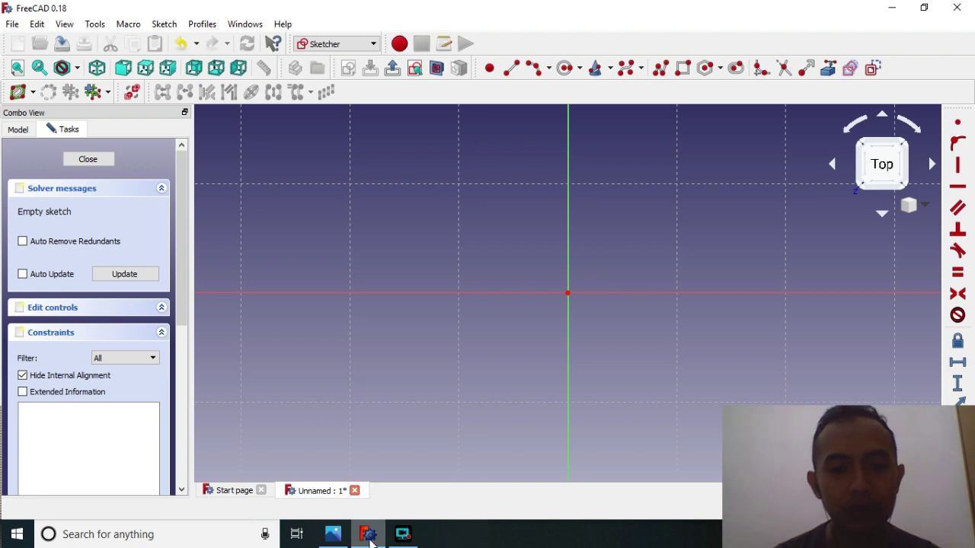
{"action": "left_click", "coordinate": [336, 534]}
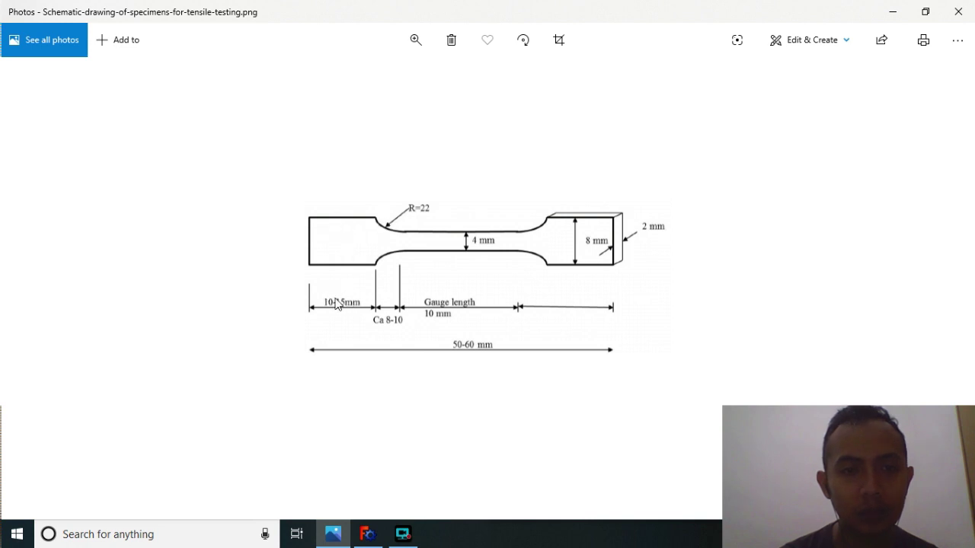
{"action": "left_click", "coordinate": [891, 12]}
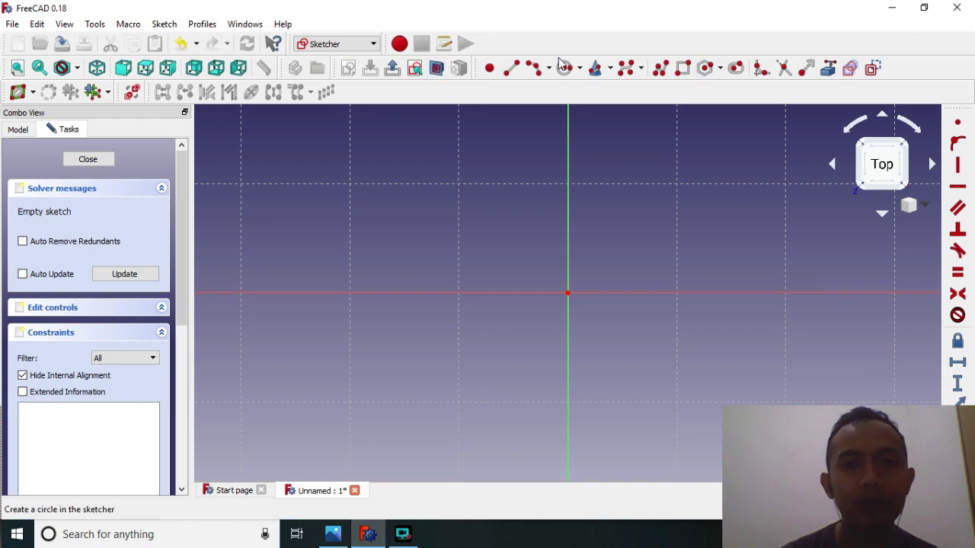
Step: Draw a vertical line rising from the horizontal axis
{"action": "left_click", "coordinate": [511, 68]}
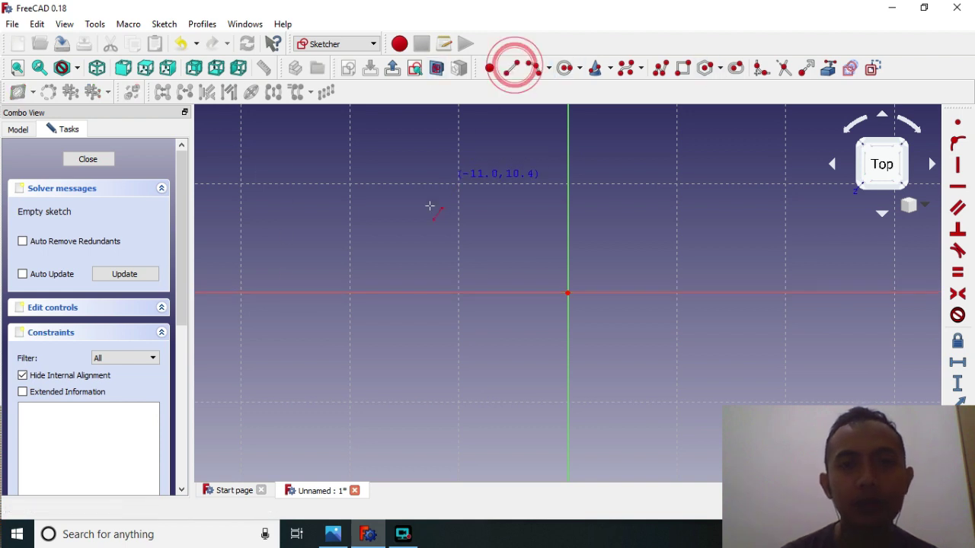
{"action": "left_click", "coordinate": [348, 292]}
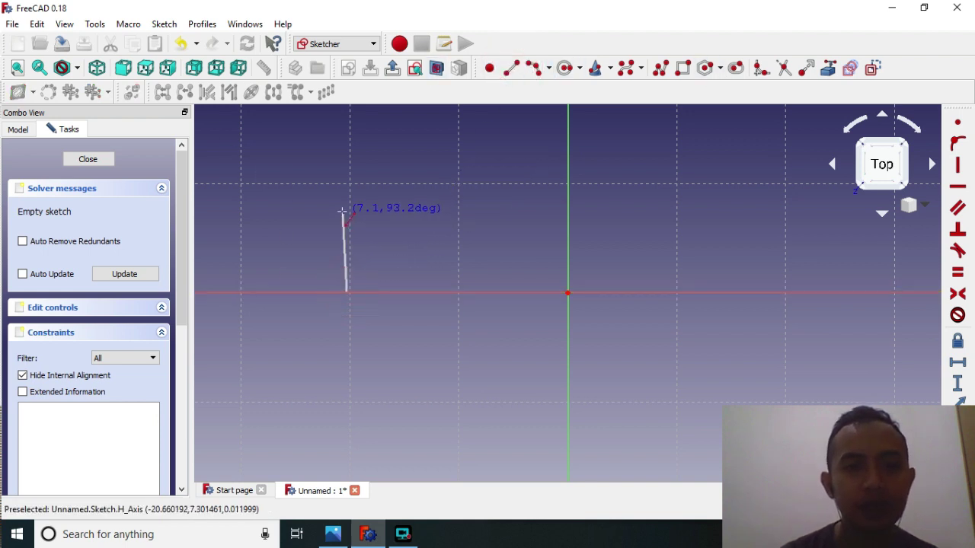
{"action": "left_click", "coordinate": [348, 209]}
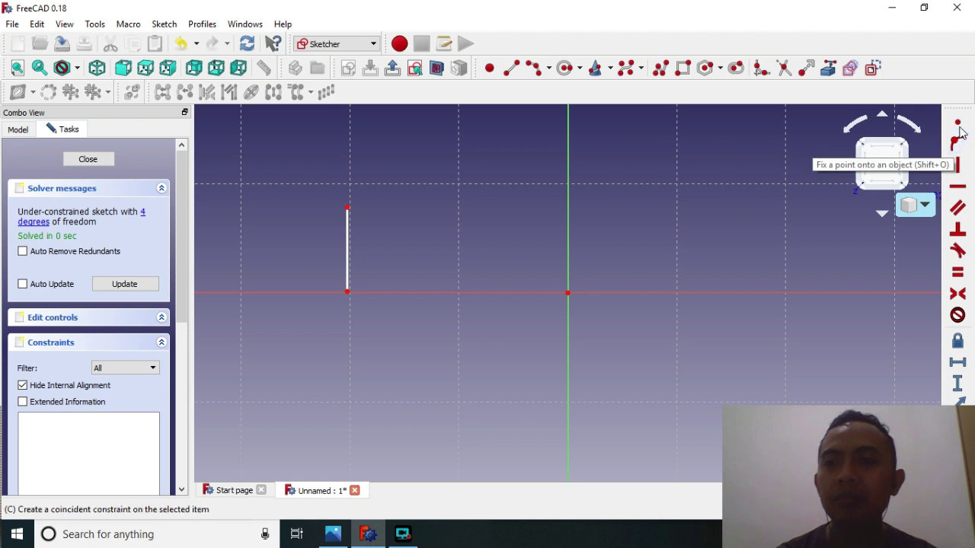
{"action": "scroll", "coordinate": [958, 147], "scroll_direction": "down", "scroll_amount": 2}
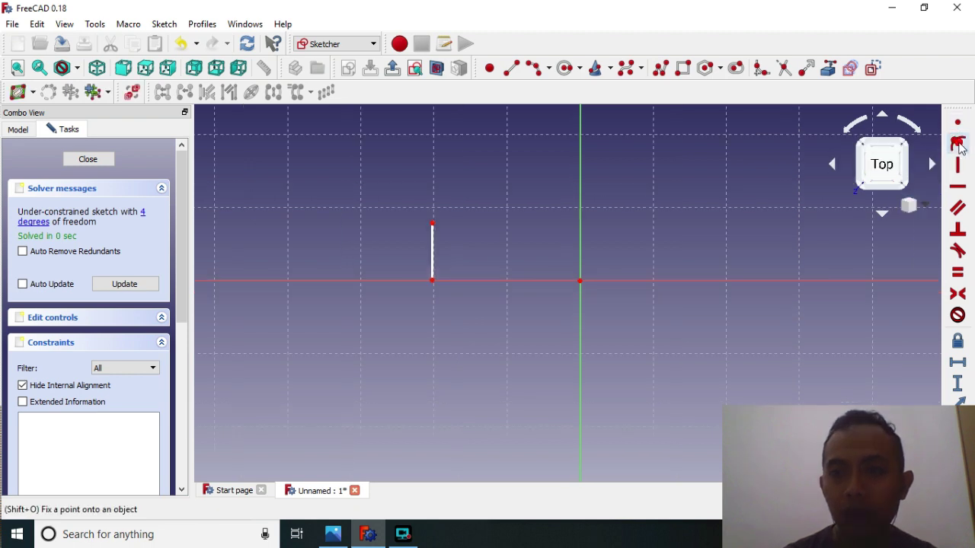
Step: Pin the line's bottom endpoint onto the horizontal axis with Point-on-object
{"action": "left_click", "coordinate": [958, 143]}
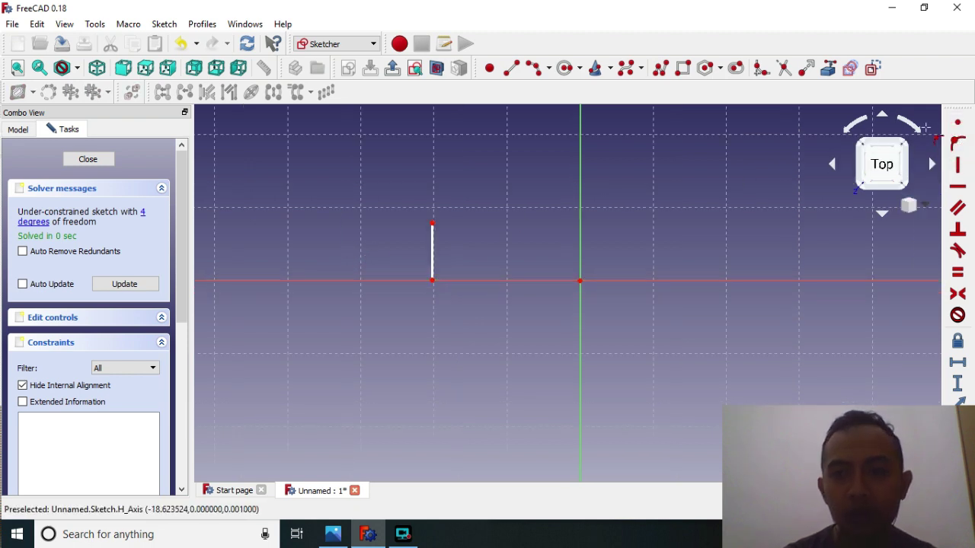
{"action": "left_click", "coordinate": [962, 145]}
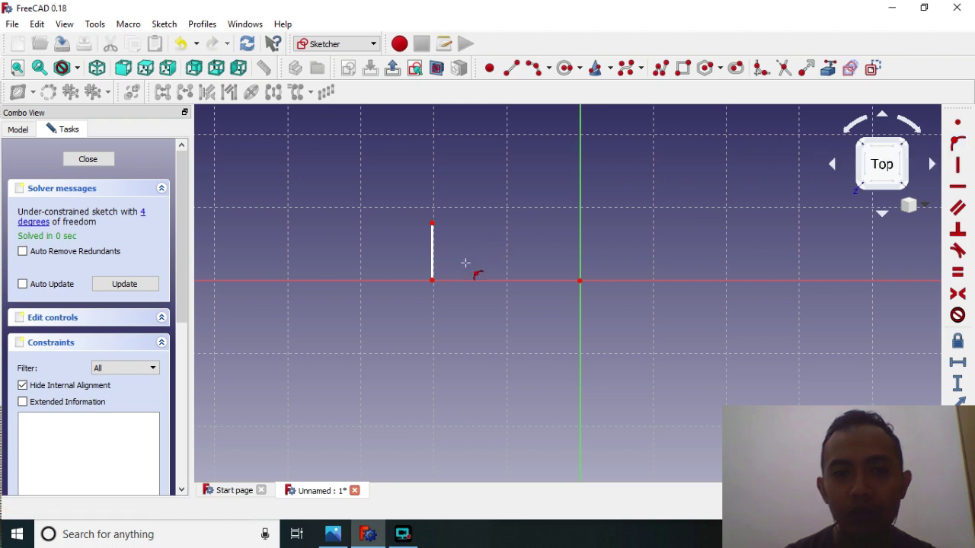
{"action": "left_click", "coordinate": [431, 280]}
{"action": "left_click", "coordinate": [450, 281]}
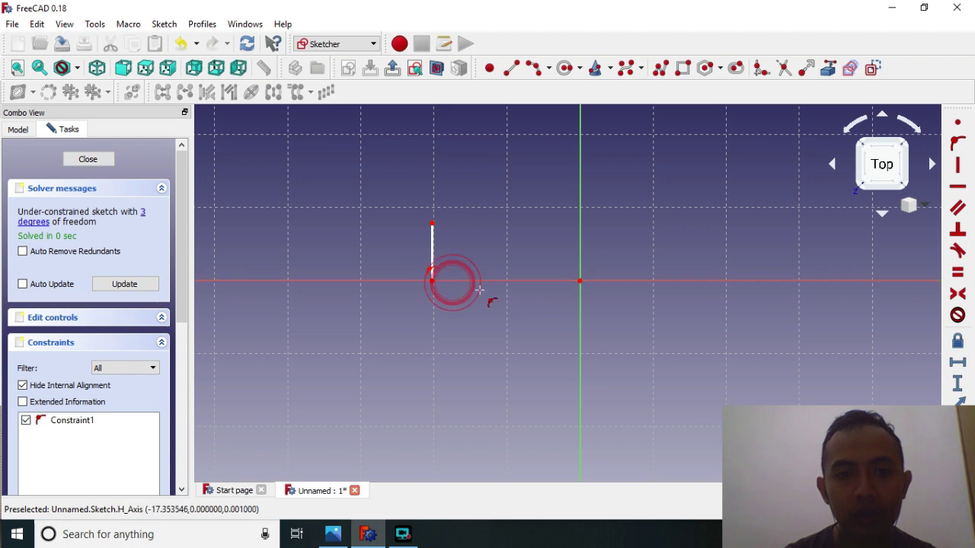
{"action": "right_click", "coordinate": [435, 246]}
Step: Constrain the line perpendicular to the horizontal axis and slide it left
{"action": "left_click", "coordinate": [433, 252]}
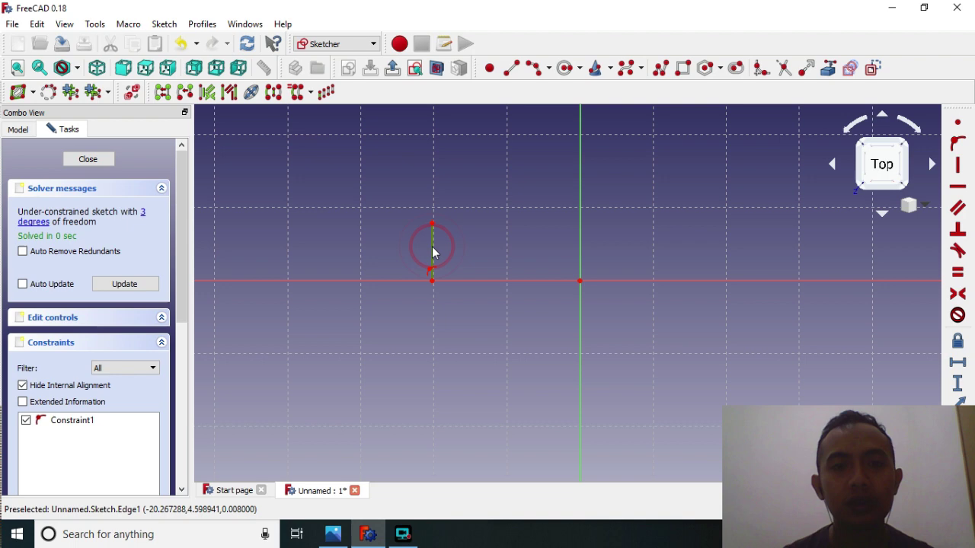
{"action": "left_click", "coordinate": [466, 281]}
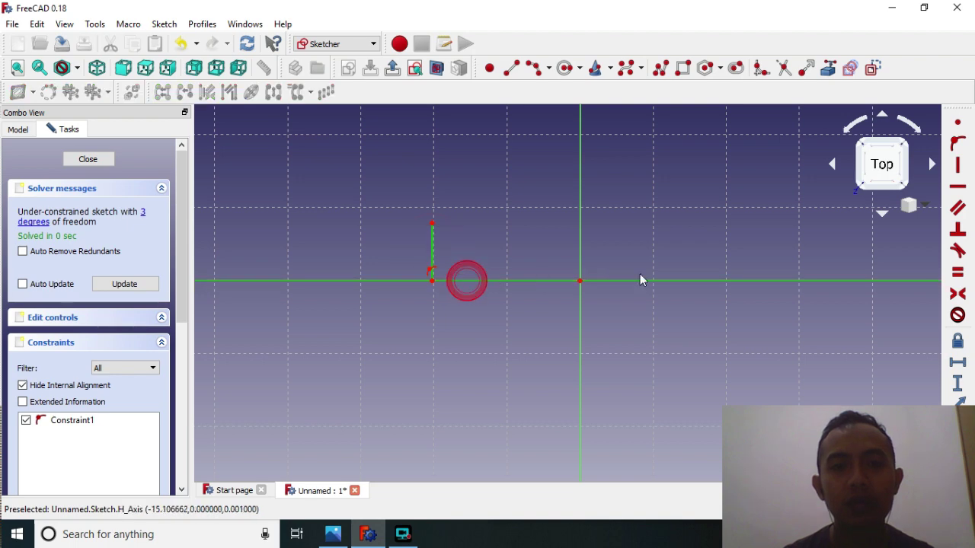
{"action": "left_click", "coordinate": [950, 239]}
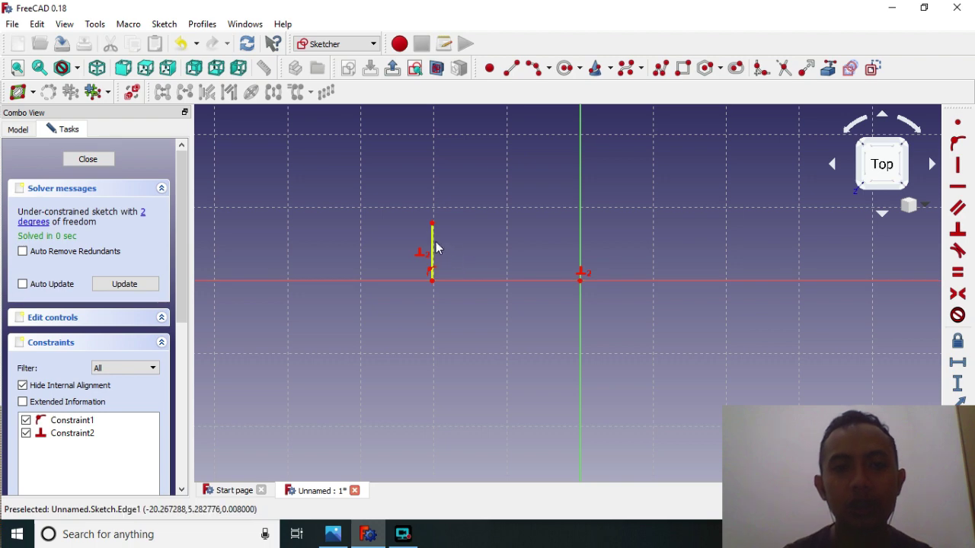
{"action": "mouse_move", "coordinate": [435, 224]}
{"action": "left_mouse_down"}
{"action": "mouse_move", "coordinate": [437, 240]}
{"action": "mouse_move", "coordinate": [370, 254]}
{"action": "left_mouse_up"}
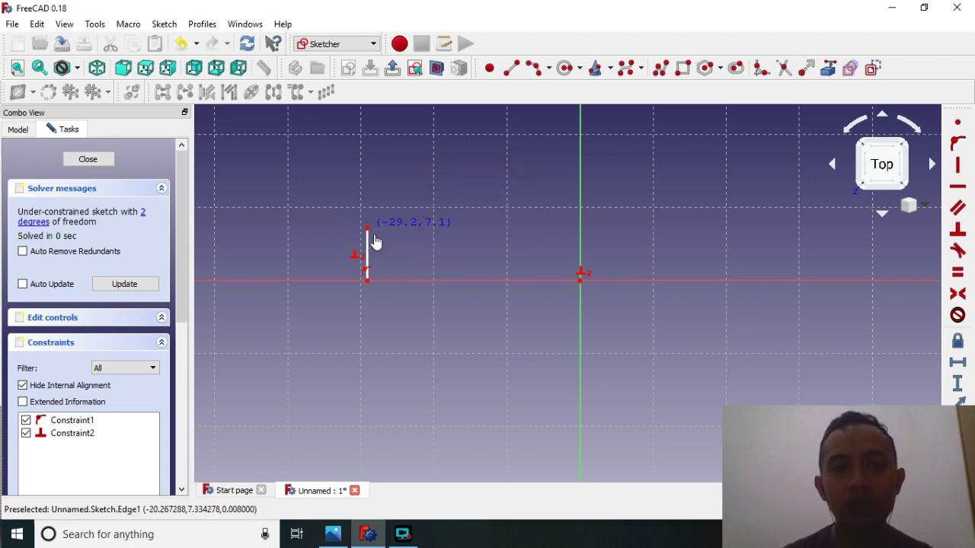
{"action": "left_click", "coordinate": [369, 250]}
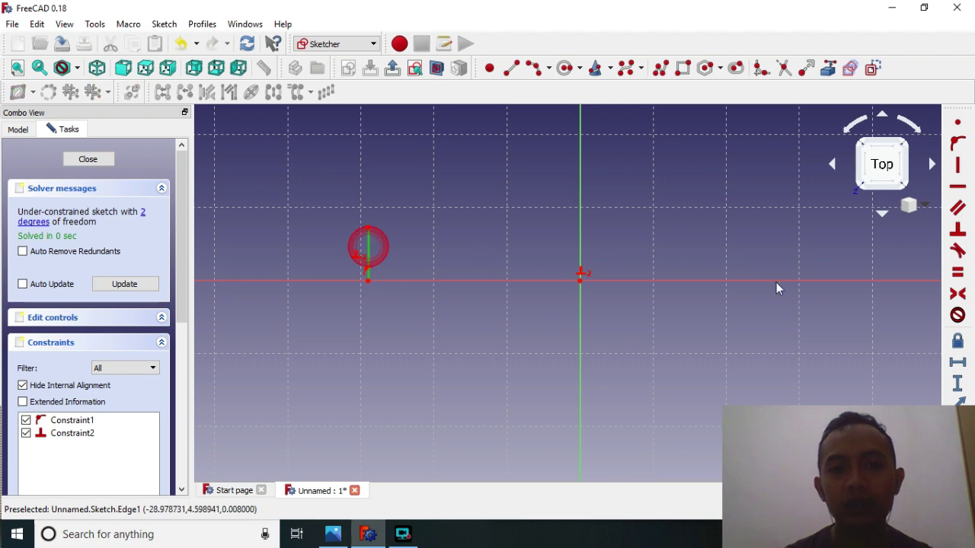
Step: Dimension the vertical line's height at 4 mm and nudge it along the axis
{"action": "left_click", "coordinate": [957, 385]}
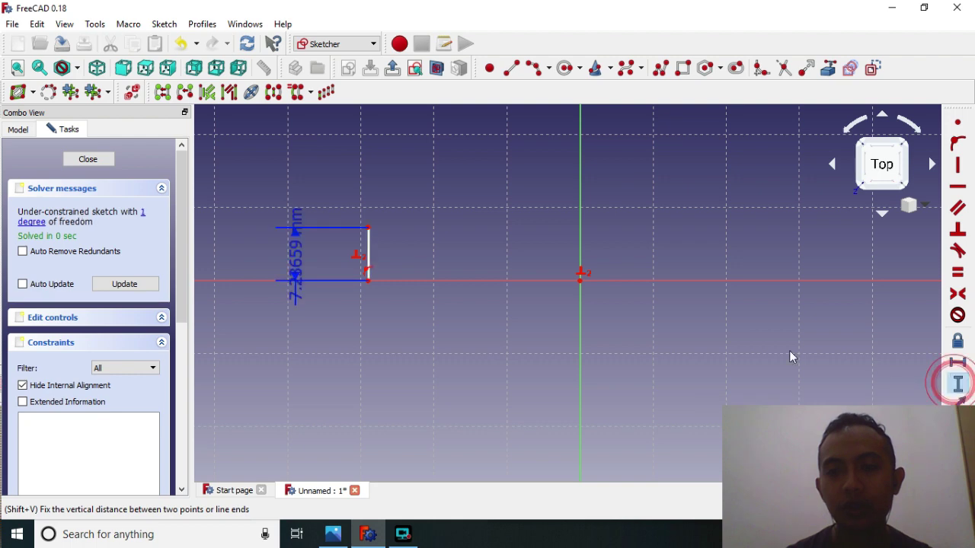
{"action": "double_click", "coordinate": [346, 259]}
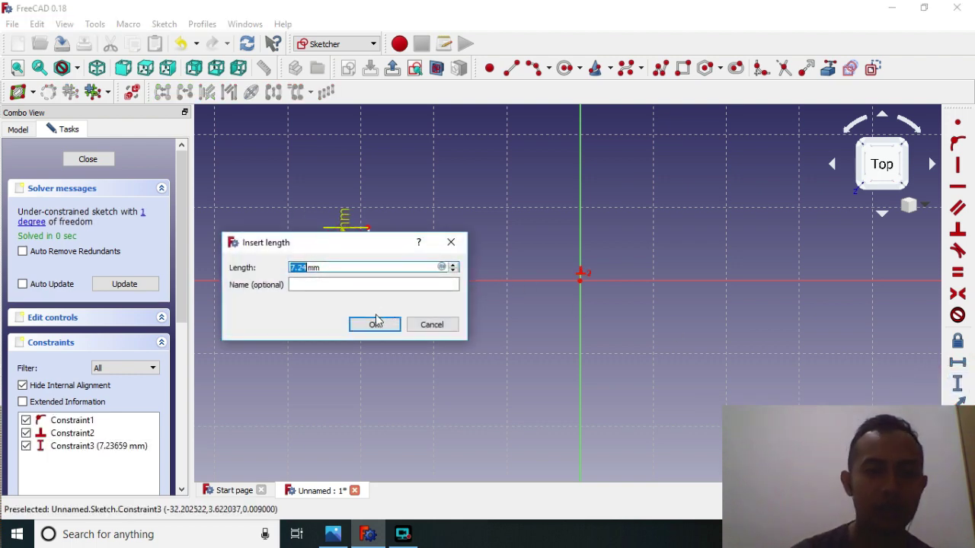
{"action": "type", "text": "4"}
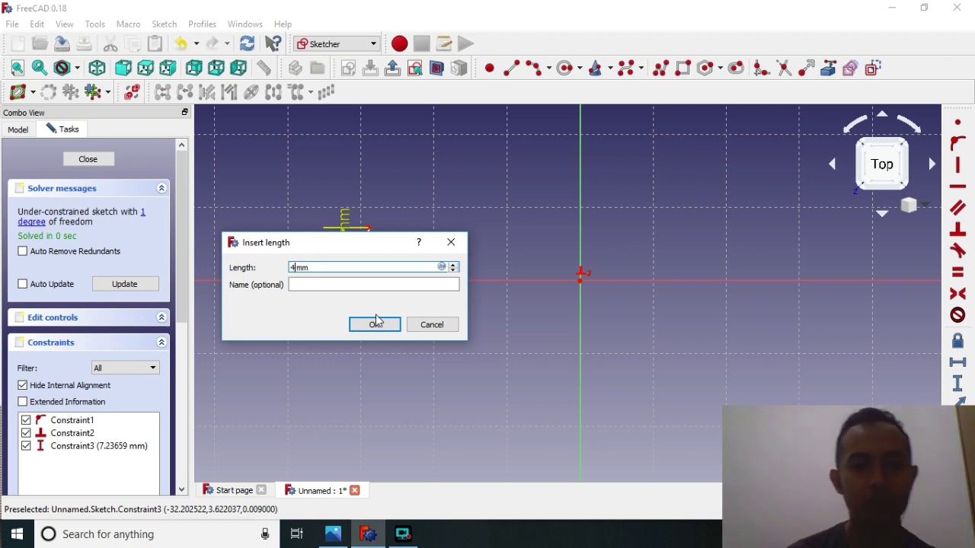
{"action": "left_click", "coordinate": [375, 323]}
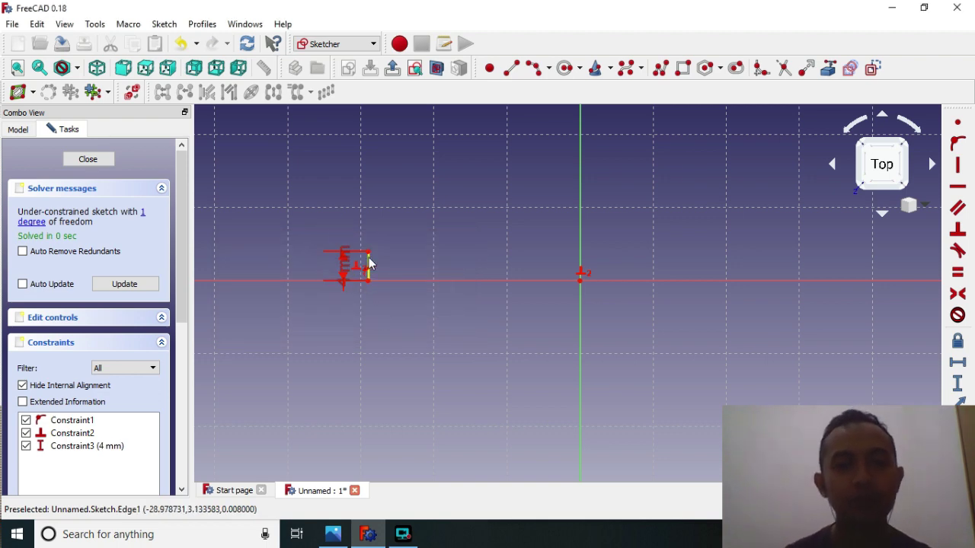
{"action": "mouse_move", "coordinate": [368, 259]}
{"action": "left_mouse_down"}
{"action": "mouse_move", "coordinate": [383, 287]}
{"action": "mouse_move", "coordinate": [416, 294]}
{"action": "mouse_move", "coordinate": [366, 289]}
{"action": "mouse_move", "coordinate": [394, 283]}
{"action": "mouse_move", "coordinate": [359, 273]}
{"action": "left_mouse_up"}
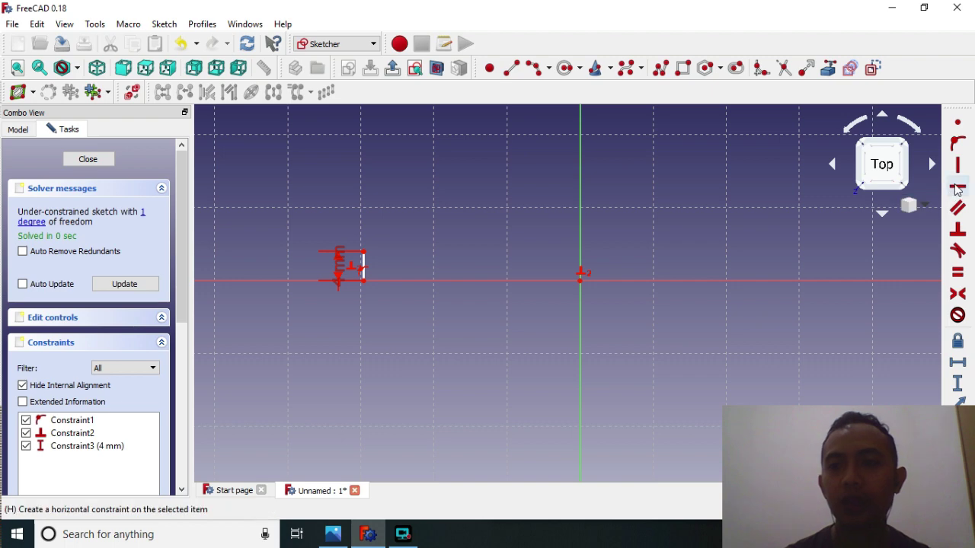
Step: Draw a top line from the vertical line's top toward the right
{"action": "left_click", "coordinate": [511, 68]}
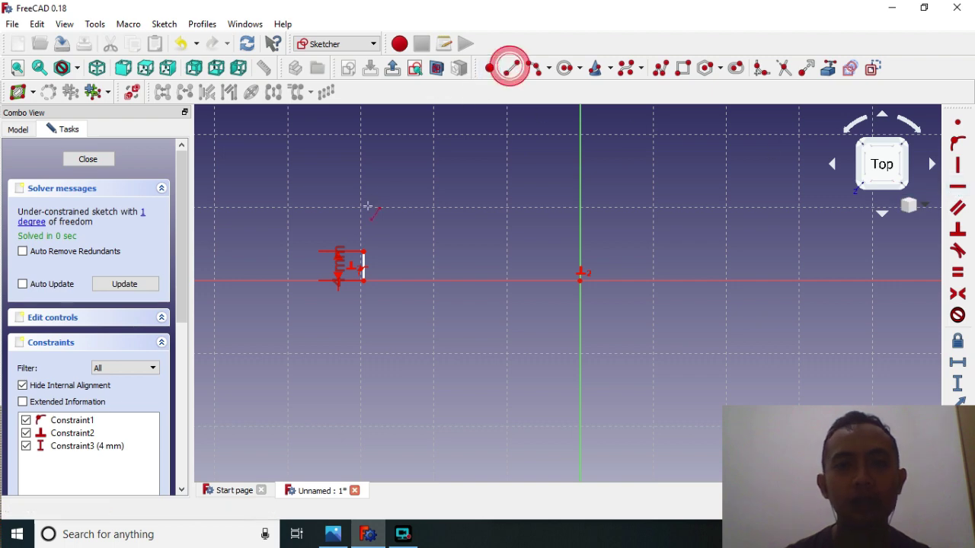
{"action": "left_click", "coordinate": [363, 251]}
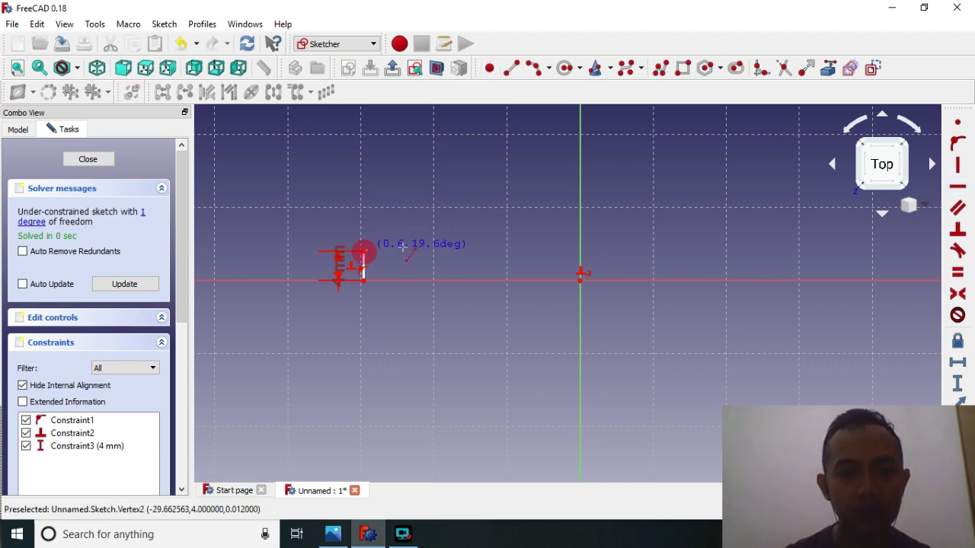
{"action": "left_click", "coordinate": [479, 250]}
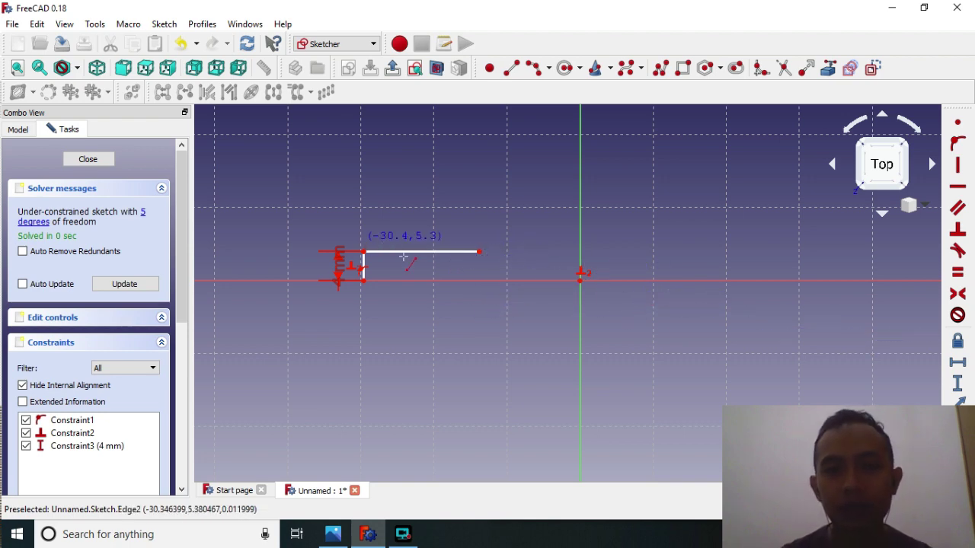
{"action": "left_click_drag", "start_coordinate": [414, 251], "coordinate": [421, 242]}
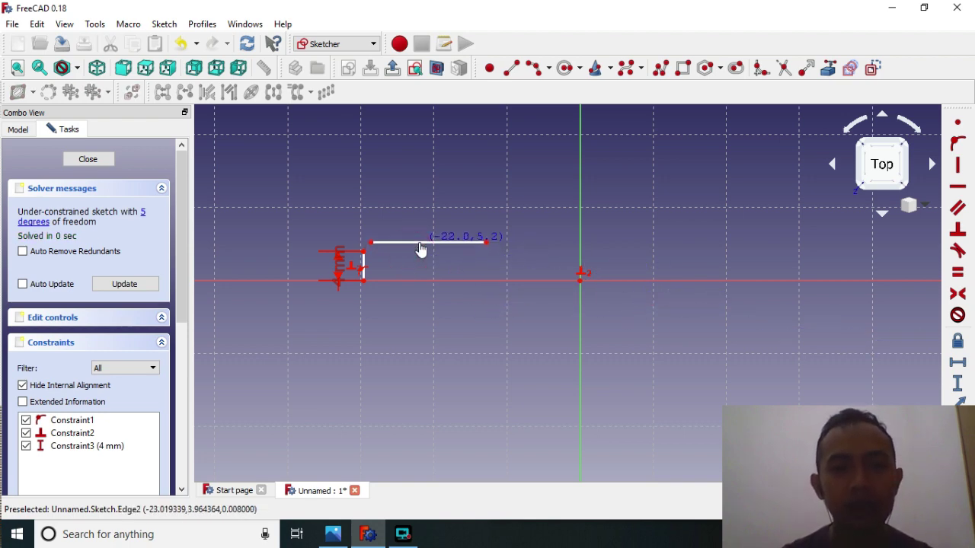
Step: Make the top line's left end coincident with the vertical edge's top and make it horizontal
{"action": "left_click", "coordinate": [370, 242]}
{"action": "left_click", "coordinate": [364, 252]}
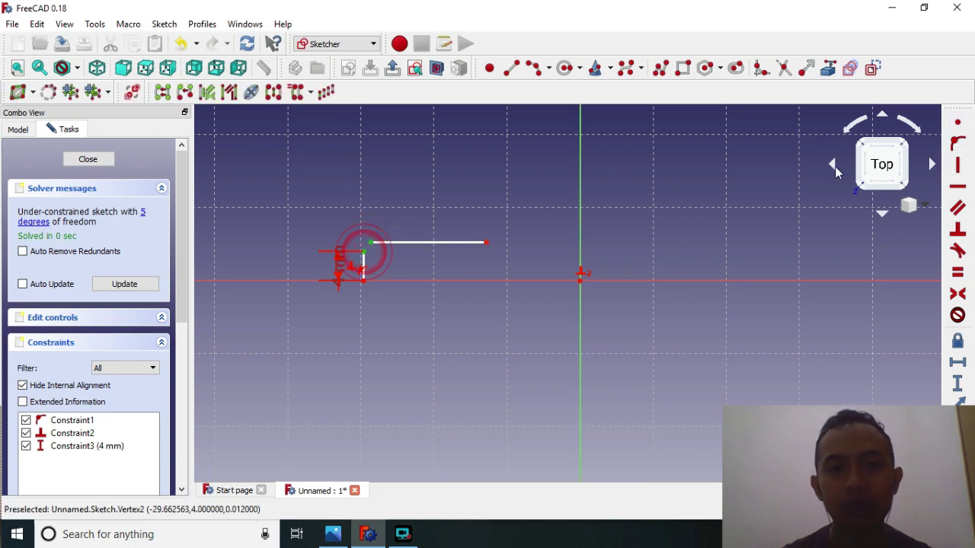
{"action": "left_click", "coordinate": [959, 124]}
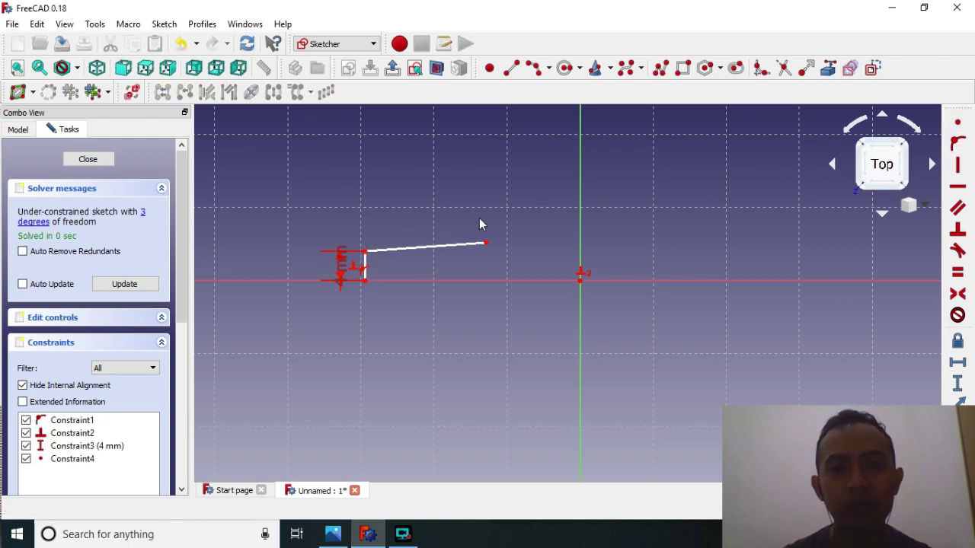
{"action": "left_click", "coordinate": [434, 247]}
{"action": "left_click", "coordinate": [460, 281]}
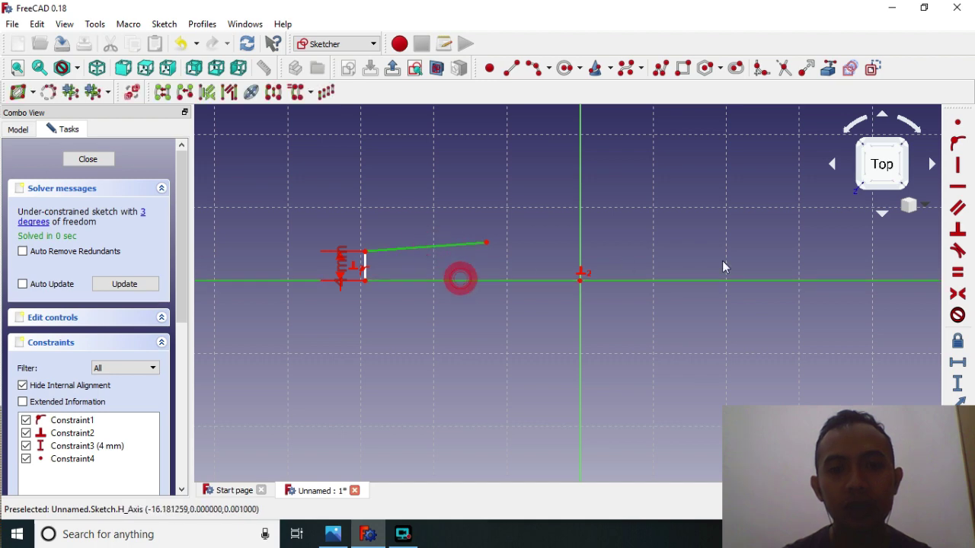
{"action": "left_click", "coordinate": [953, 208]}
{"action": "left_click_drag", "start_coordinate": [486, 252], "coordinate": [442, 255]}
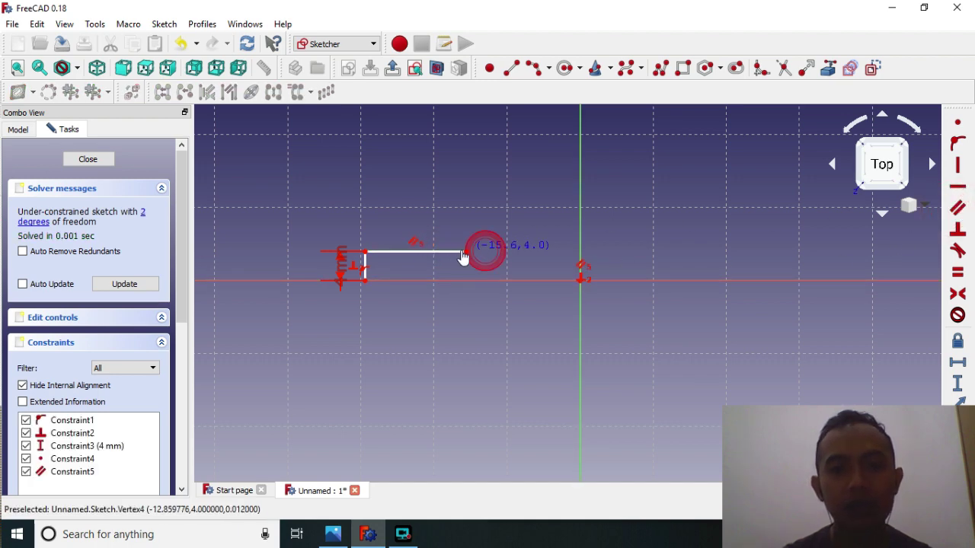
Step: Dimension the top line at 15 mm, then check the reference drawing
{"action": "left_click", "coordinate": [426, 252]}
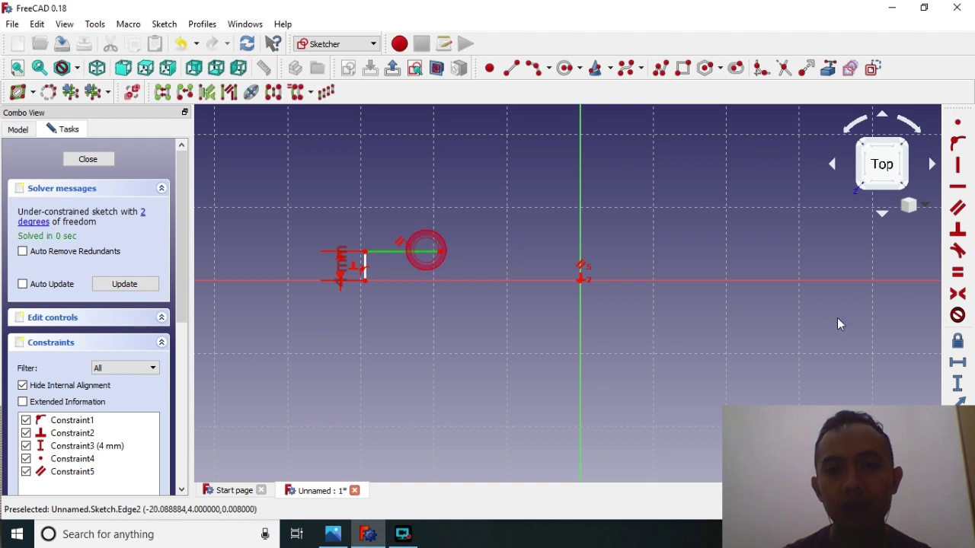
{"action": "left_click", "coordinate": [958, 363]}
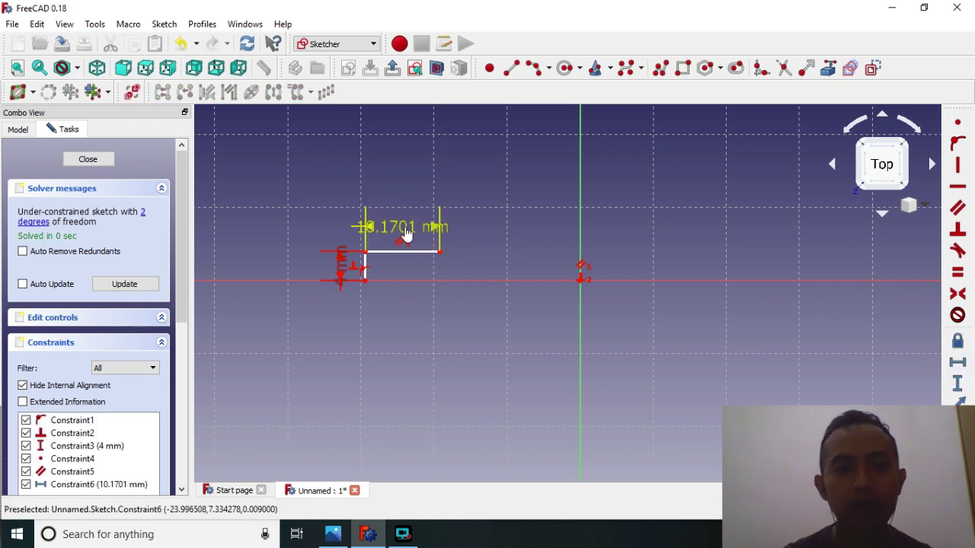
{"action": "double_click", "coordinate": [405, 231]}
{"action": "type", "text": "15"}
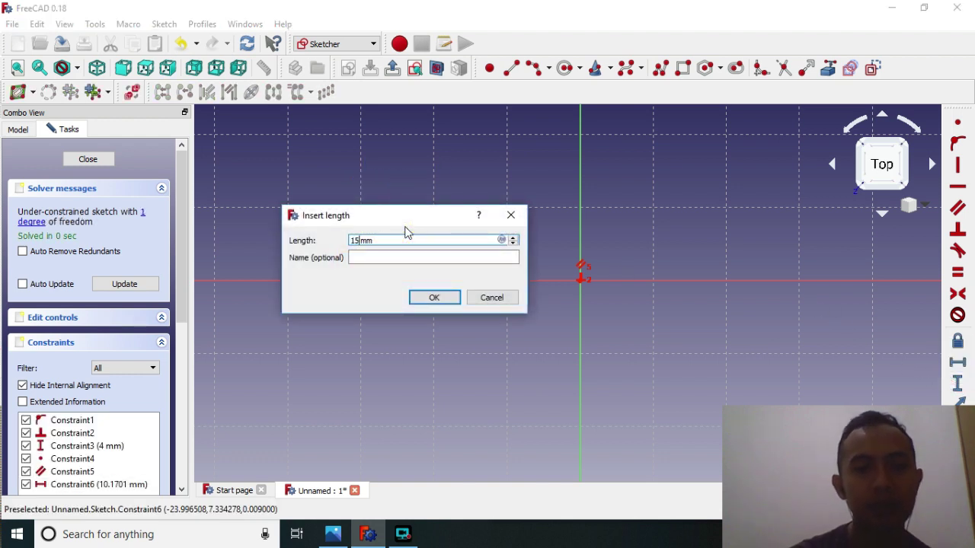
{"action": "key", "text": "Return"}
{"action": "left_click_drag", "start_coordinate": [465, 251], "coordinate": [428, 264]}
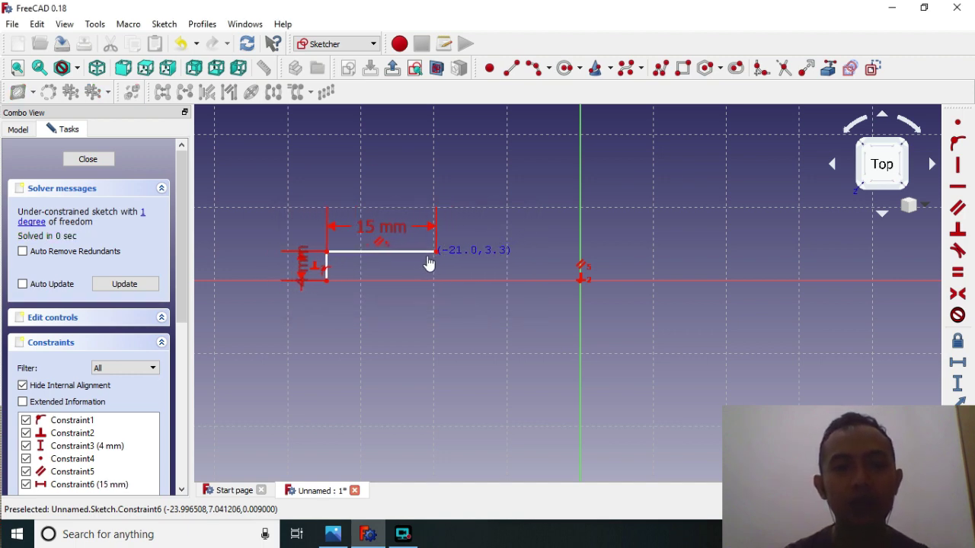
{"action": "left_click", "coordinate": [333, 536]}
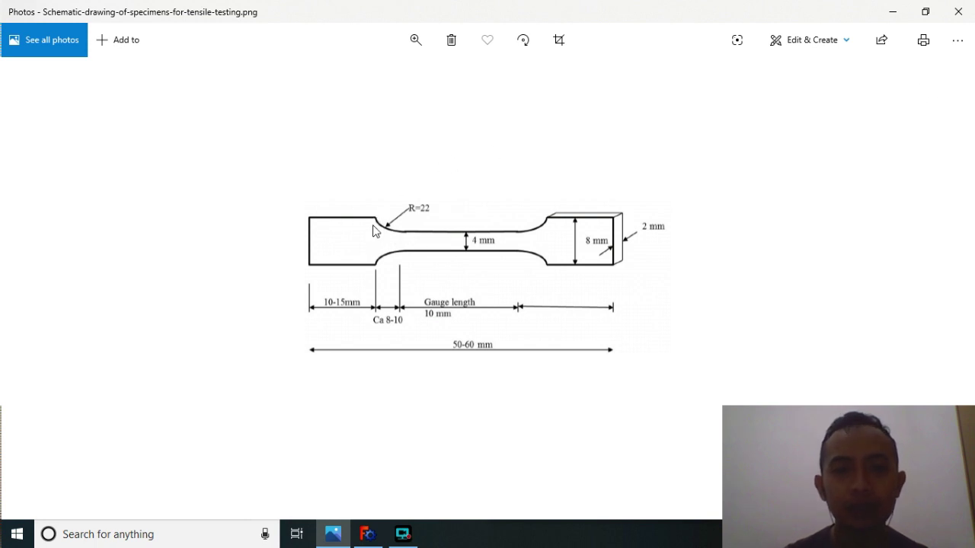
Step: Draw a short line dropping from the top edge's right end
{"action": "left_click", "coordinate": [893, 11]}
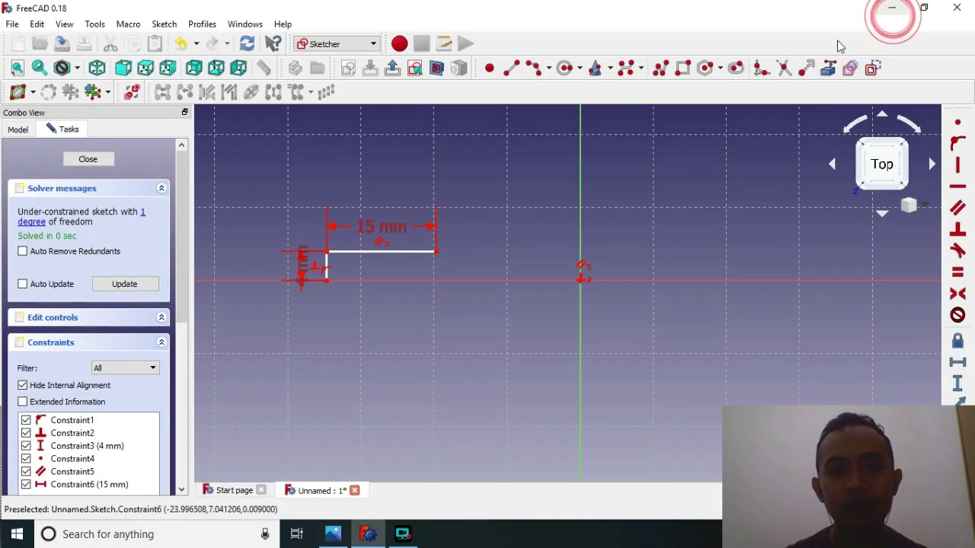
{"action": "left_click", "coordinate": [513, 67]}
{"action": "left_click", "coordinate": [435, 252]}
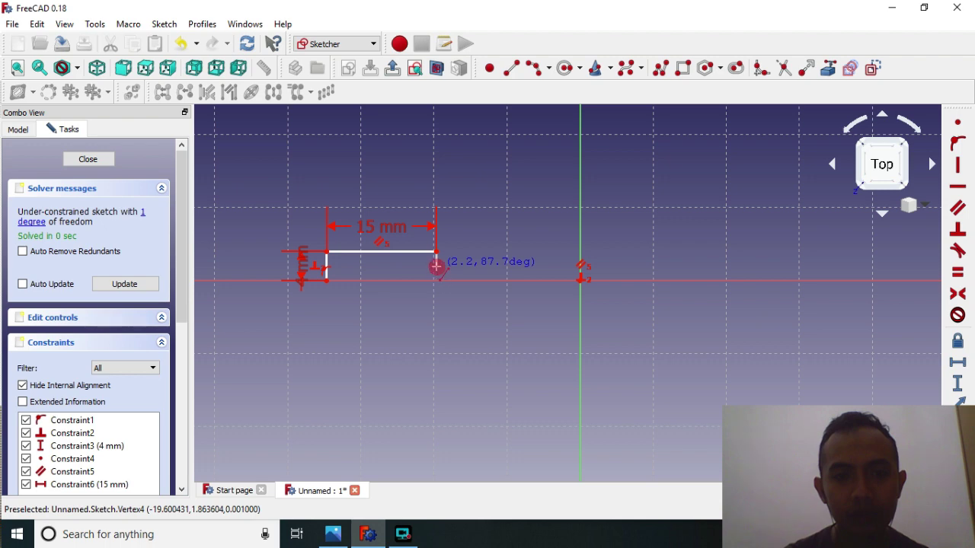
{"action": "left_click", "coordinate": [436, 266]}
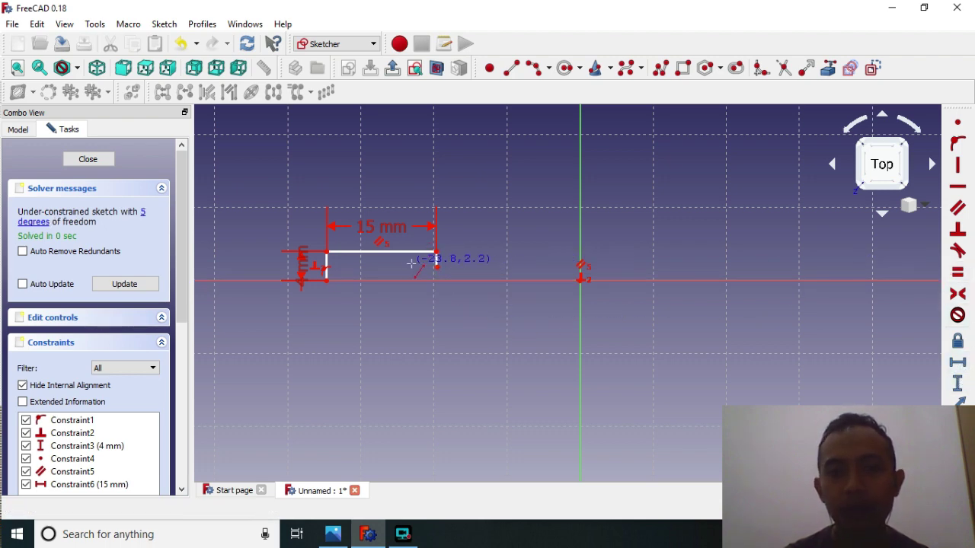
{"action": "right_click", "coordinate": [436, 257]}
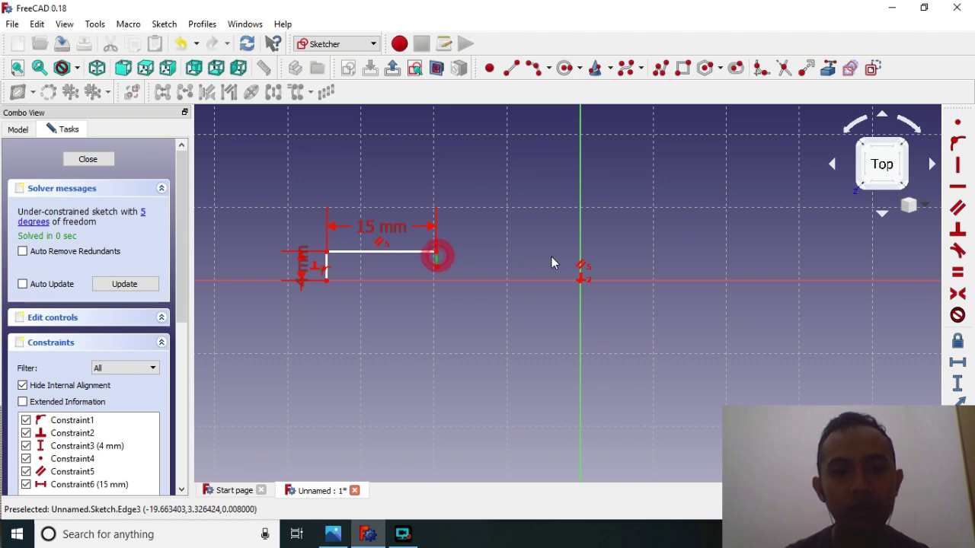
Step: Make the short edge vertical and join its top to the top edge's end
{"action": "left_click", "coordinate": [957, 207]}
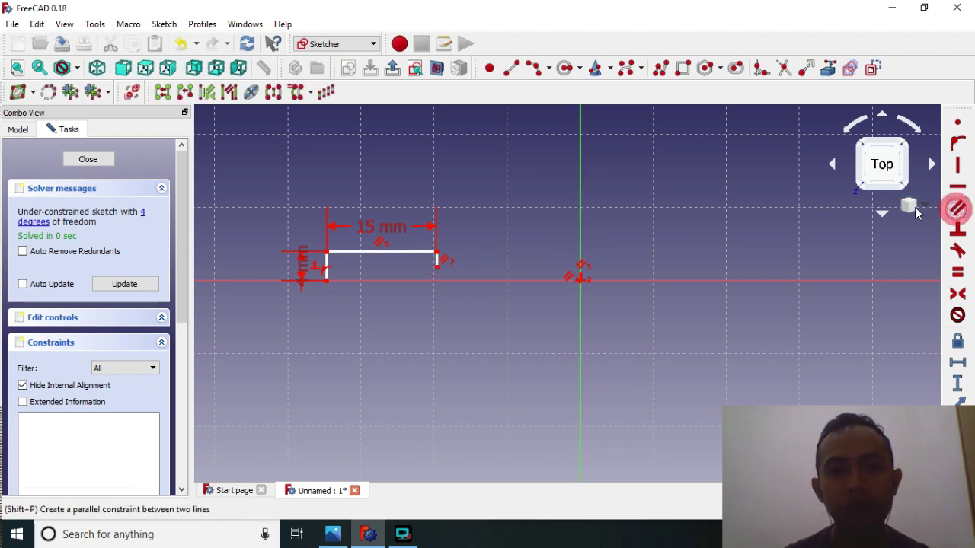
{"action": "left_click_drag", "start_coordinate": [454, 263], "coordinate": [457, 257]}
{"action": "left_click", "coordinate": [458, 252]}
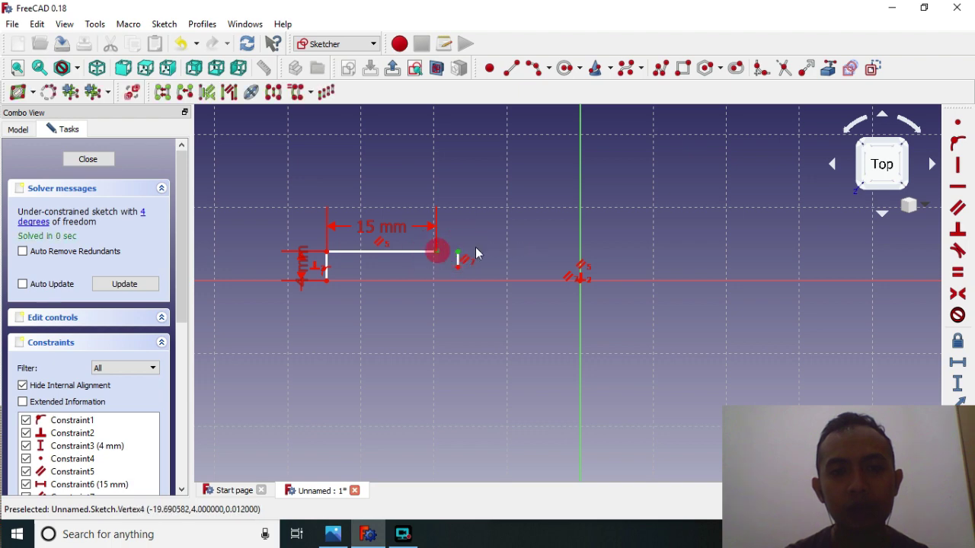
{"action": "left_click", "coordinate": [958, 122]}
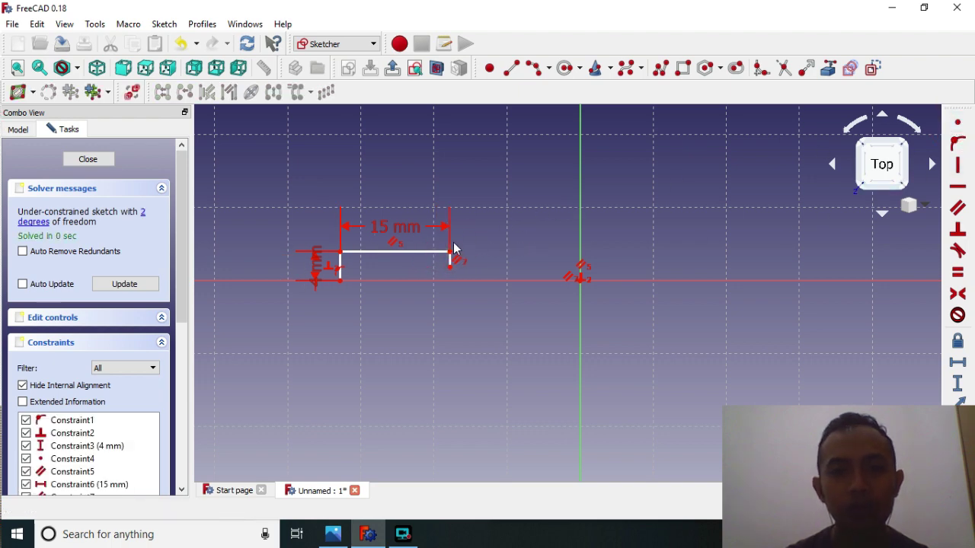
{"action": "left_click_drag", "start_coordinate": [450, 258], "coordinate": [449, 281]}
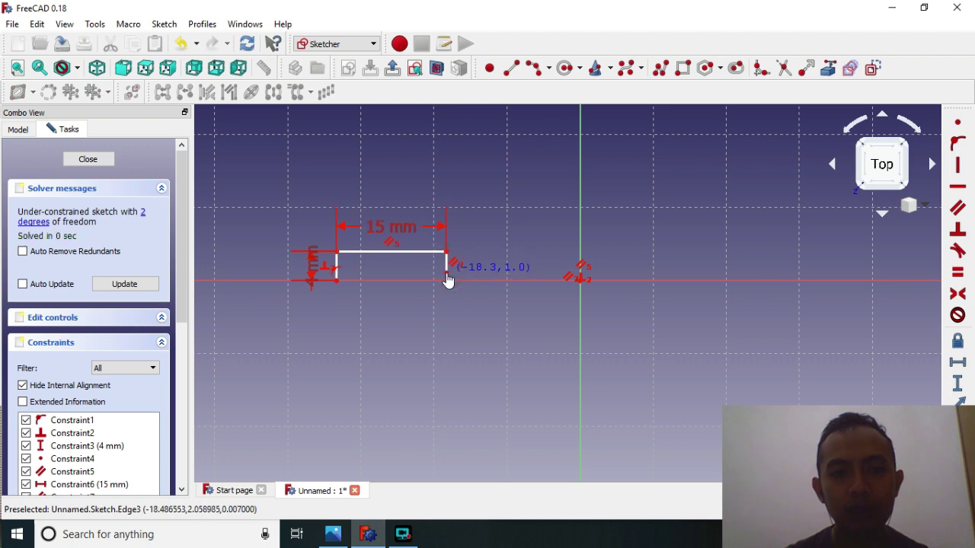
Step: Dimension the short vertical edge at 2 mm and recheck the reference drawing
{"action": "left_click", "coordinate": [446, 265]}
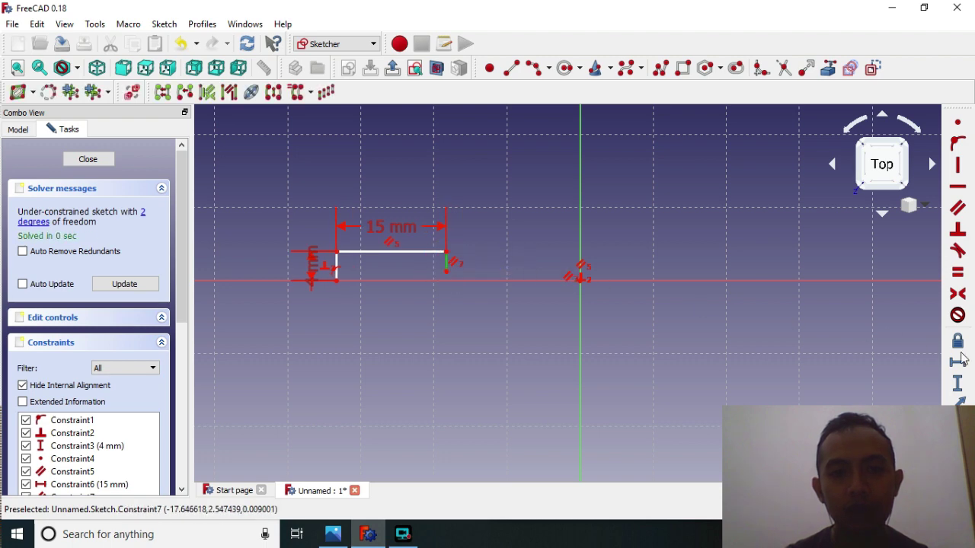
{"action": "left_click", "coordinate": [957, 383]}
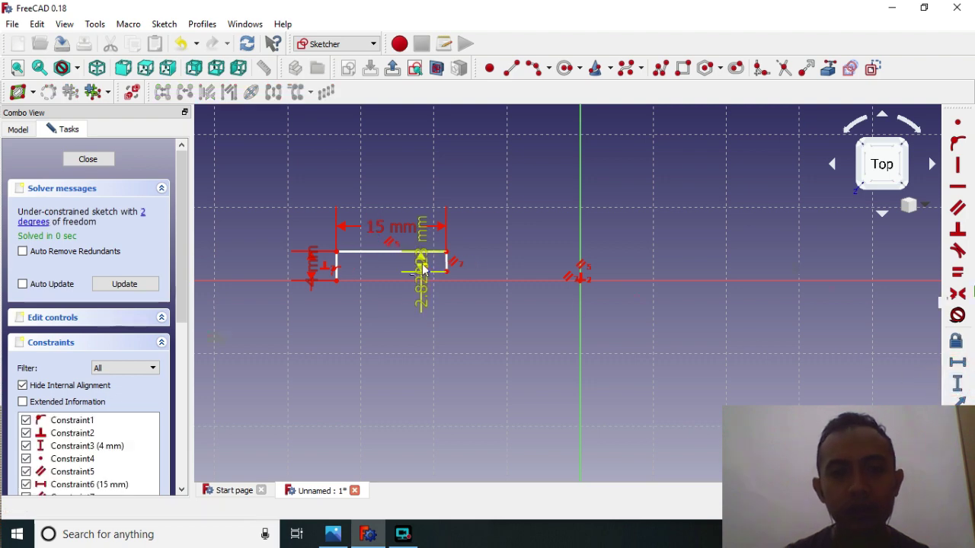
{"action": "left_click_drag", "start_coordinate": [421, 262], "coordinate": [501, 263]}
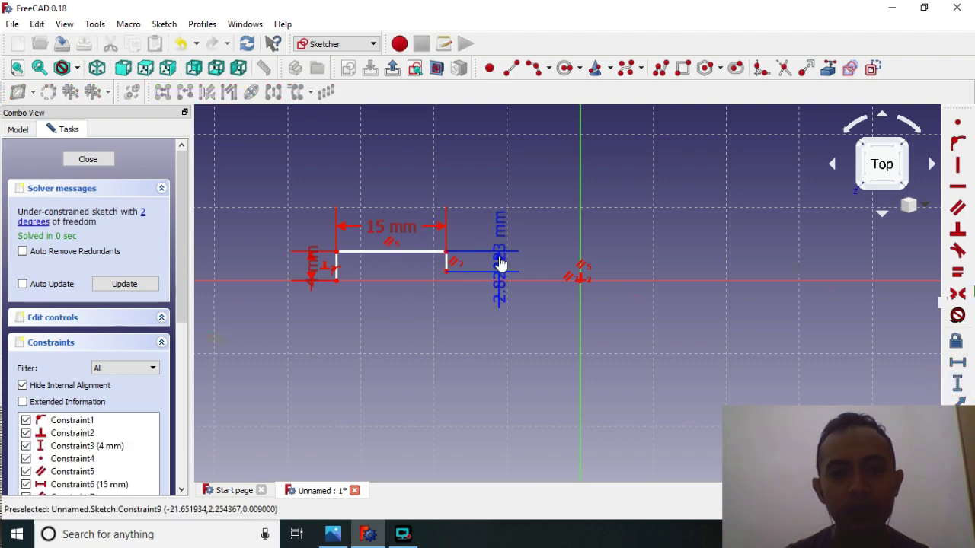
{"action": "double_click", "coordinate": [492, 216]}
{"action": "type", "text": "2.83"}
{"action": "key", "text": "Return"}
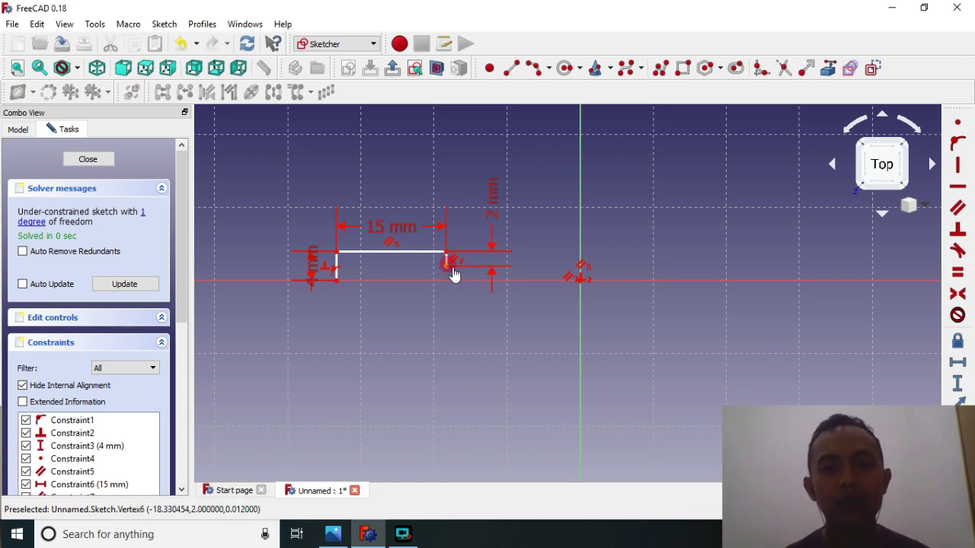
{"action": "mouse_move", "coordinate": [447, 264]}
{"action": "left_mouse_down"}
{"action": "mouse_move", "coordinate": [440, 280]}
{"action": "mouse_move", "coordinate": [445, 264]}
{"action": "left_mouse_up"}
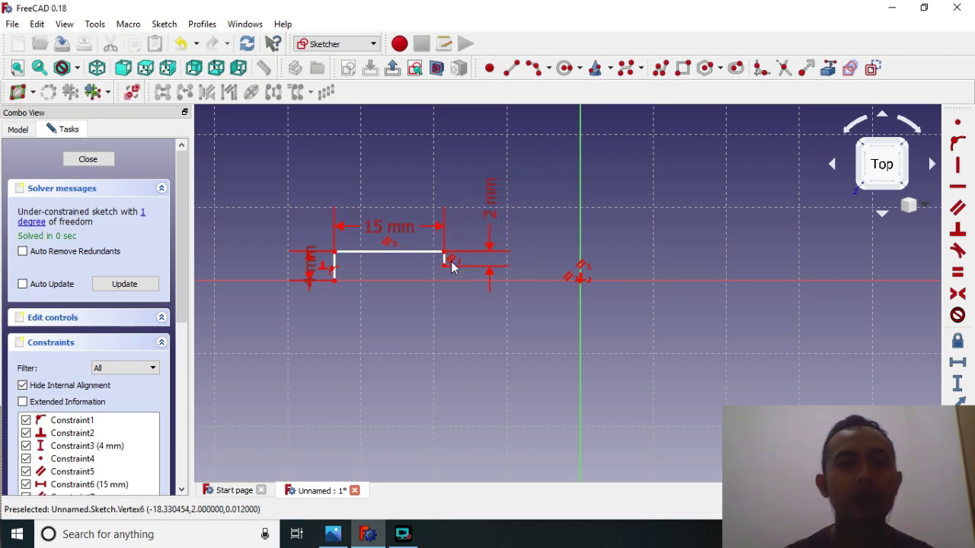
{"action": "left_click", "coordinate": [335, 535]}
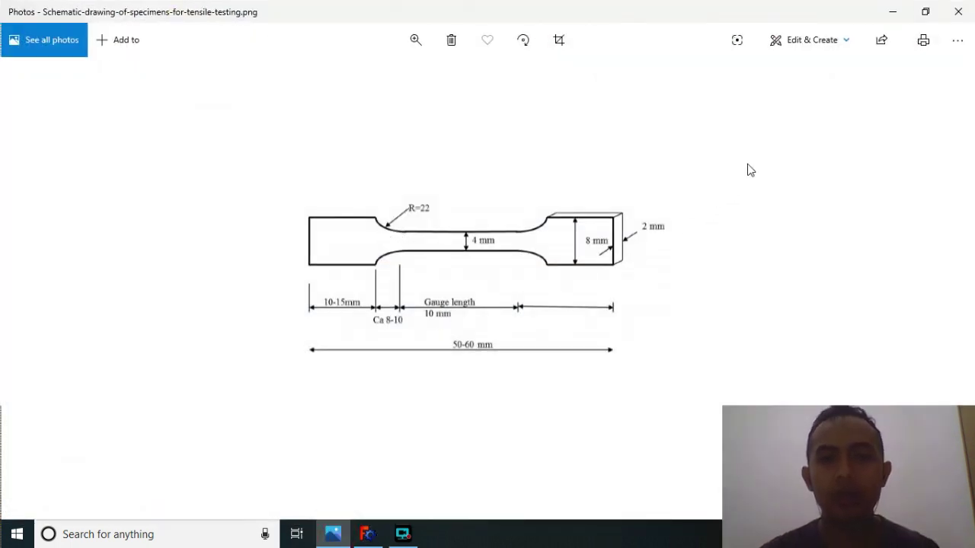
{"action": "left_click", "coordinate": [892, 12]}
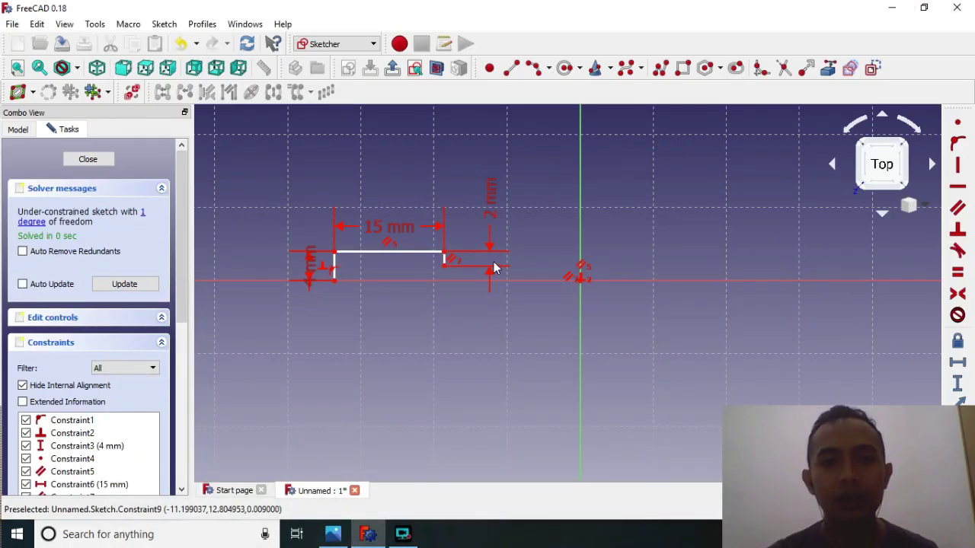
Step: Draw a lower line from the step's bottom and make it horizontal
{"action": "left_click", "coordinate": [510, 68]}
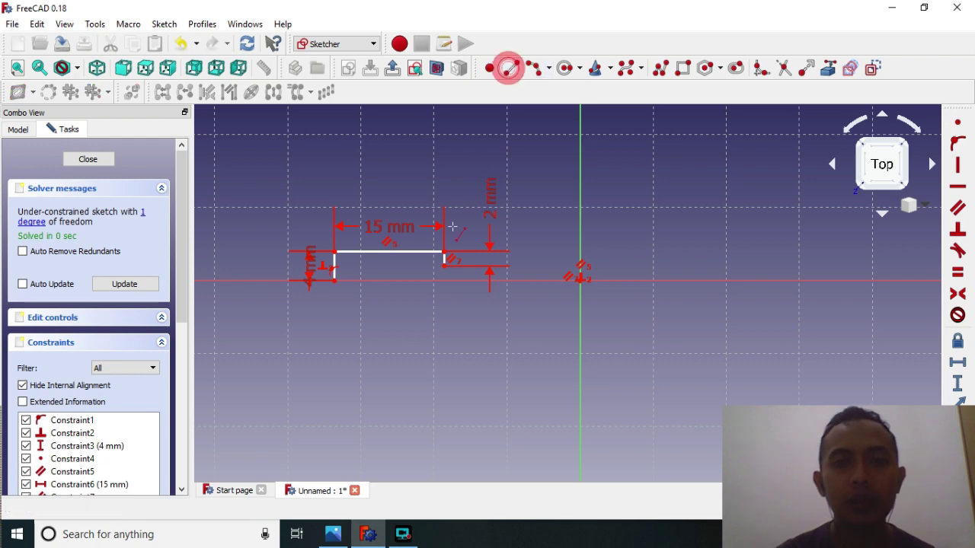
{"action": "left_click", "coordinate": [444, 269]}
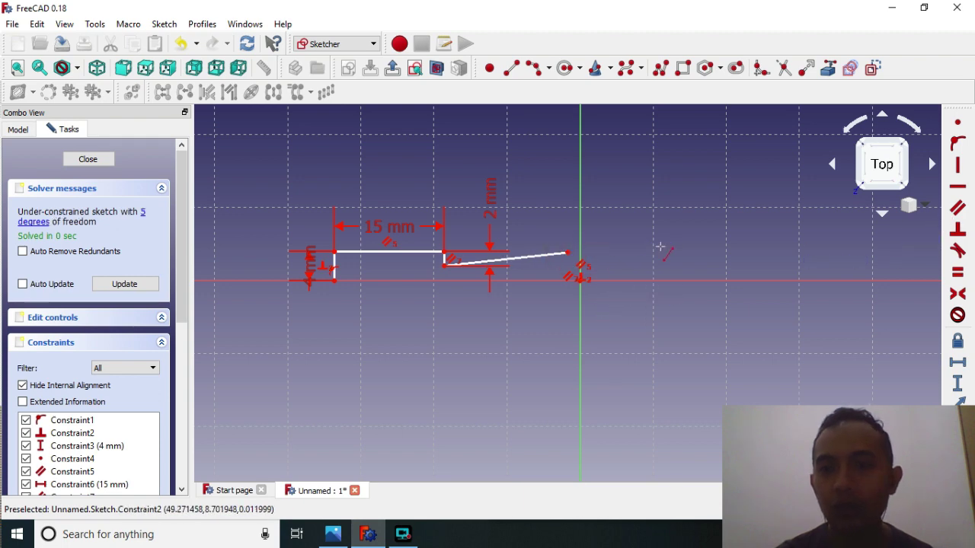
{"action": "key", "text": "Escape"}
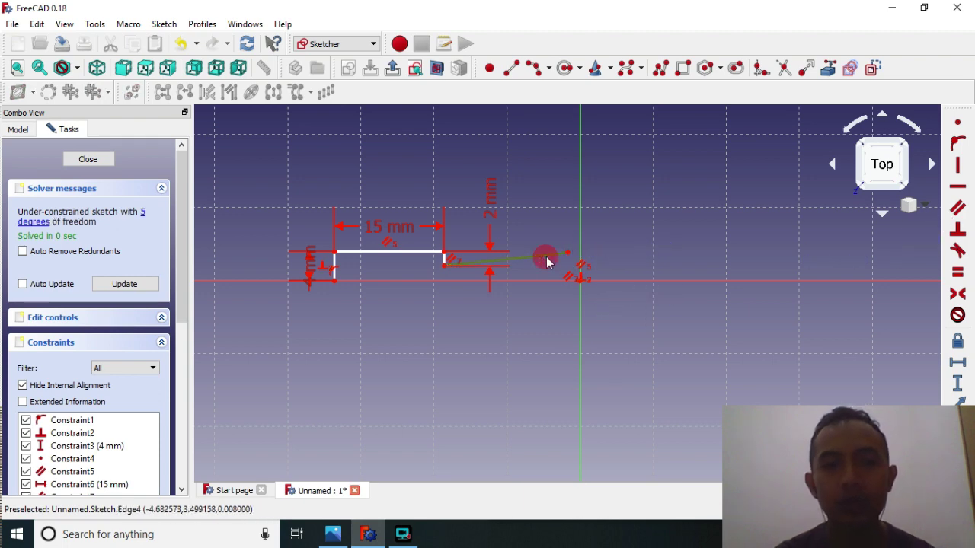
{"action": "left_click", "coordinate": [546, 257]}
{"action": "left_click", "coordinate": [538, 279]}
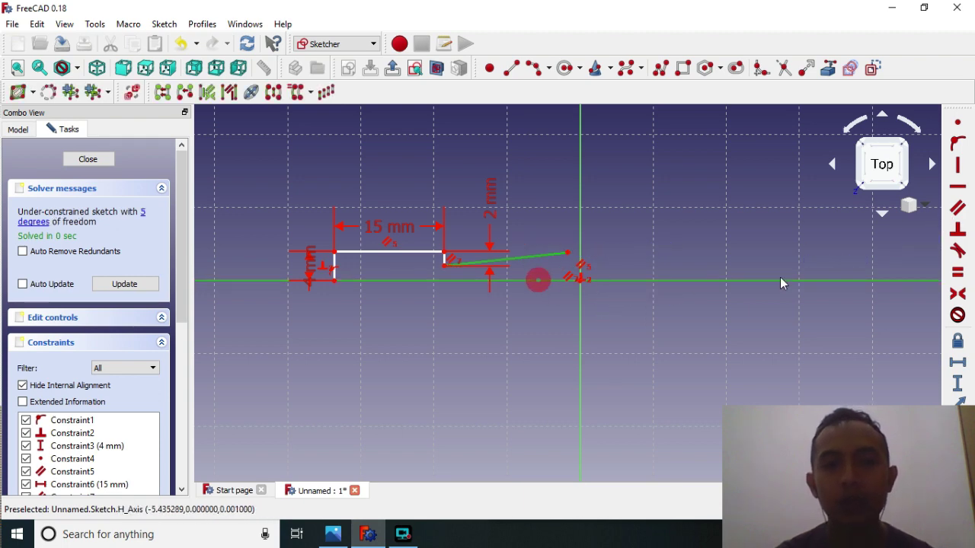
{"action": "left_click", "coordinate": [957, 207]}
{"action": "left_click_drag", "start_coordinate": [500, 265], "coordinate": [505, 300]}
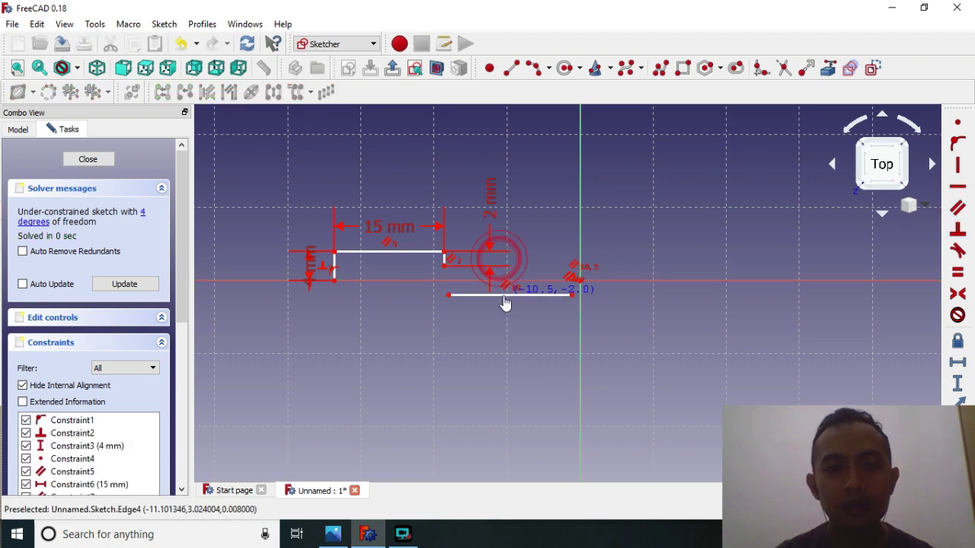
Step: Make the lower line's left end coincident with the step corner
{"action": "left_click", "coordinate": [449, 297]}
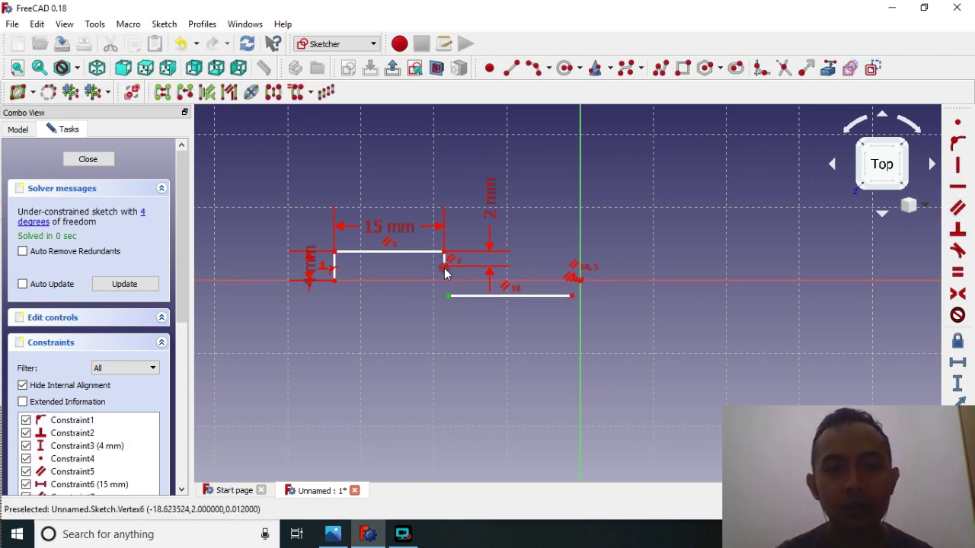
{"action": "left_click", "coordinate": [444, 265]}
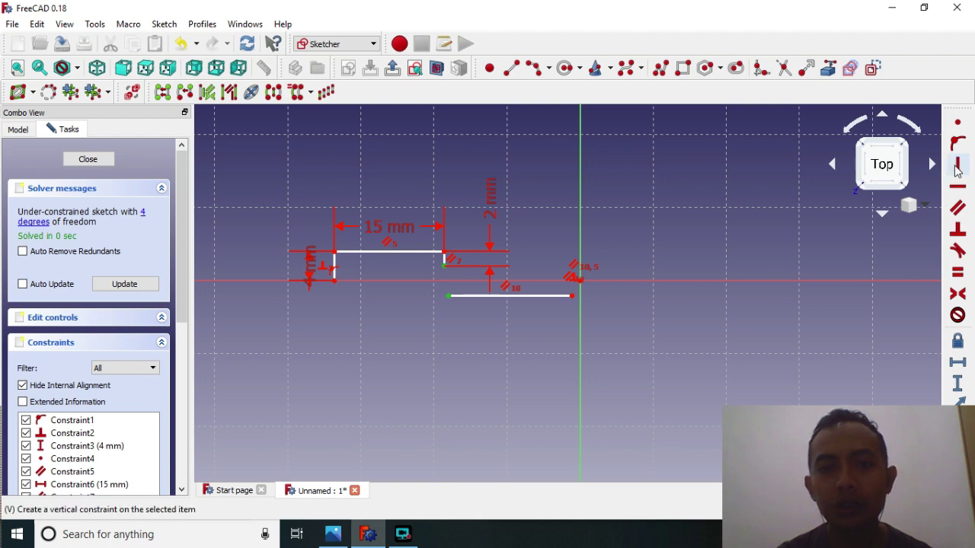
{"action": "left_click", "coordinate": [957, 123]}
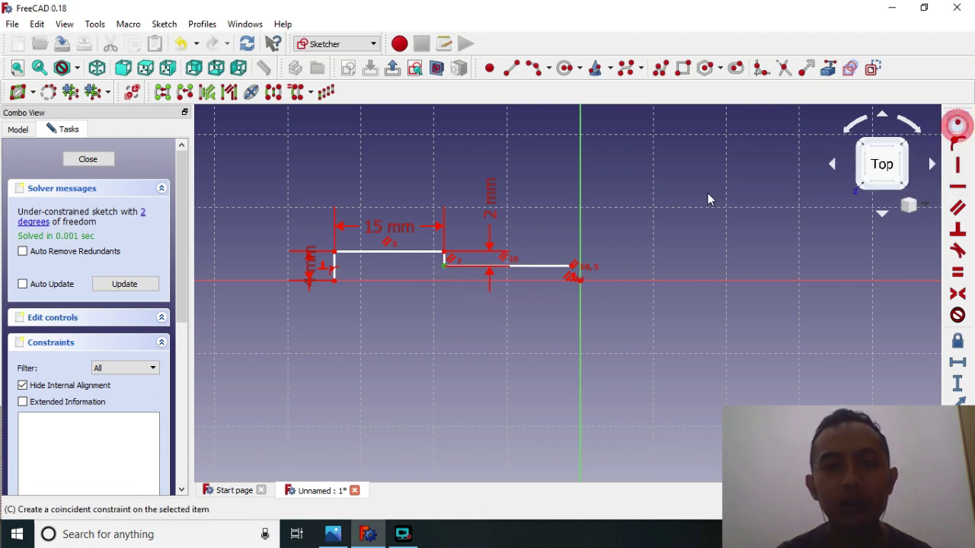
{"action": "left_click_drag", "start_coordinate": [569, 267], "coordinate": [539, 271]}
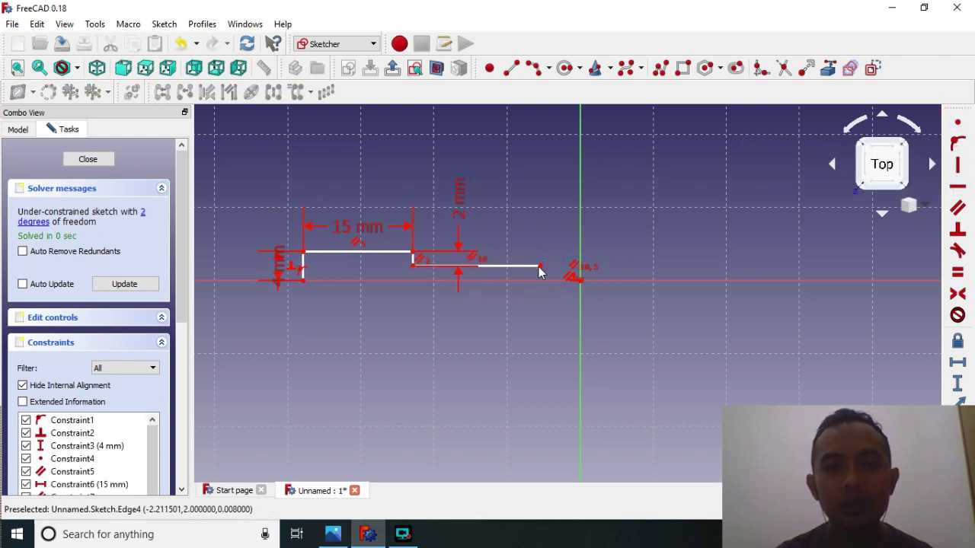
Step: Pin the lower line's right end onto the vertical axis
{"action": "left_click", "coordinate": [539, 267]}
{"action": "left_click", "coordinate": [581, 239]}
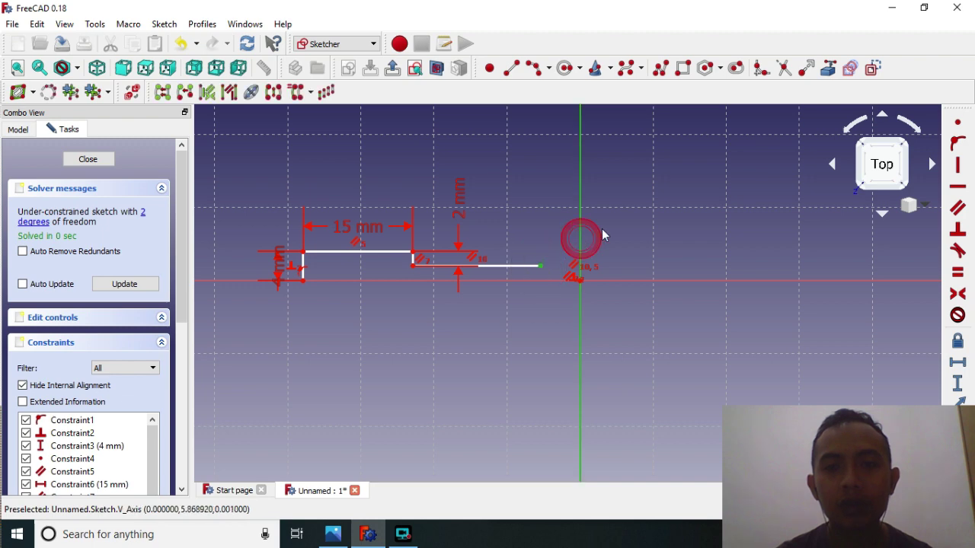
{"action": "left_click", "coordinate": [958, 145]}
{"action": "left_click", "coordinate": [643, 218]}
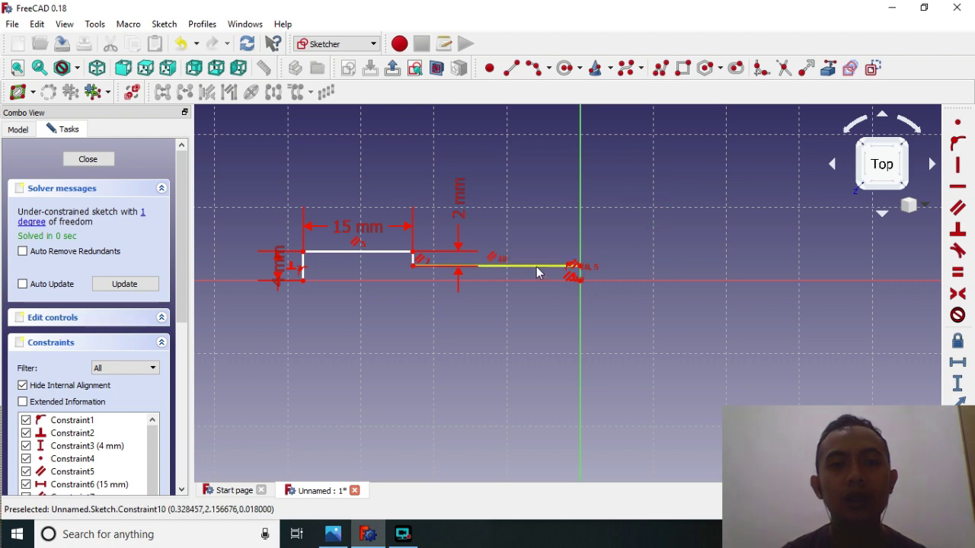
{"action": "mouse_move", "coordinate": [536, 268]}
{"action": "left_mouse_down"}
{"action": "mouse_move", "coordinate": [502, 274]}
{"action": "mouse_move", "coordinate": [525, 273]}
{"action": "left_mouse_up"}
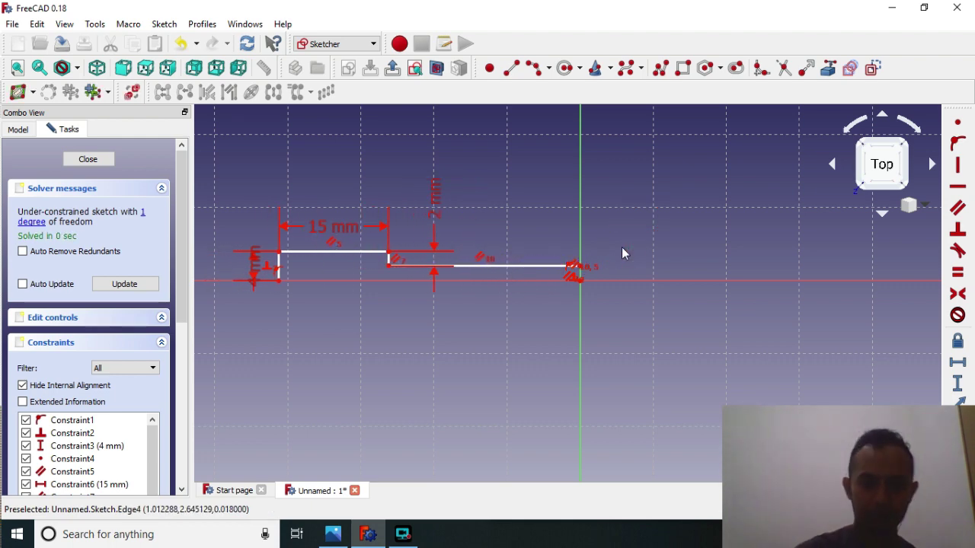
Step: Draw a circle and constrain it to pass through the step corner
{"action": "left_click", "coordinate": [565, 67]}
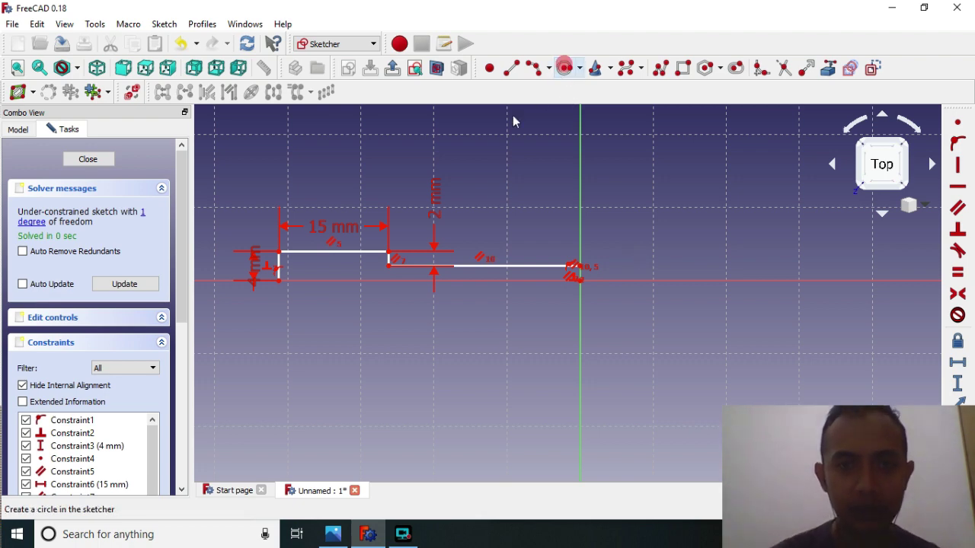
{"action": "left_click", "coordinate": [472, 207]}
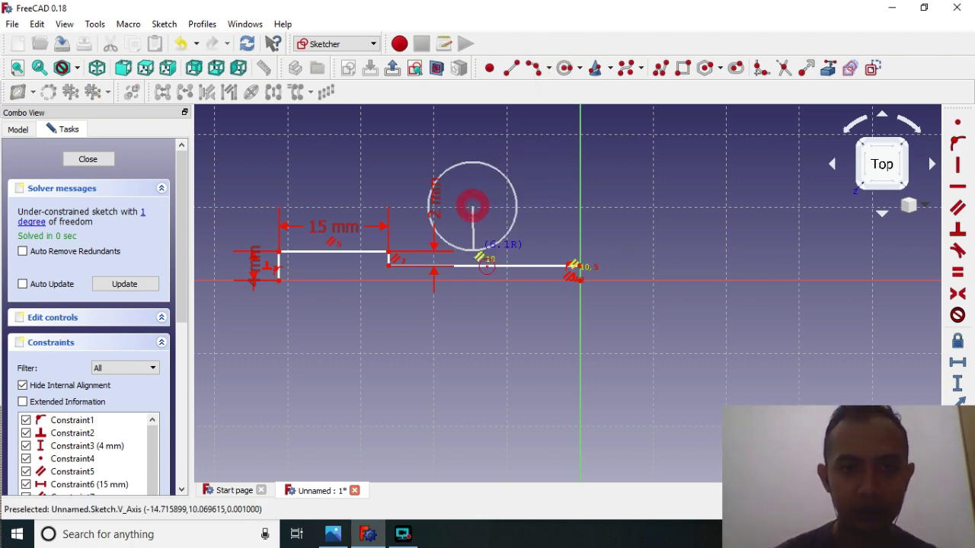
{"action": "left_click", "coordinate": [416, 225]}
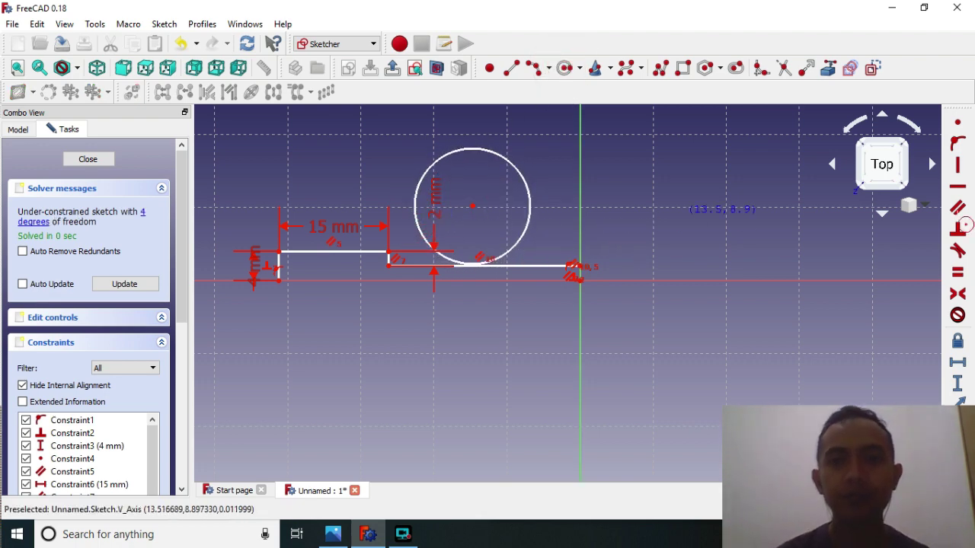
{"action": "left_click", "coordinate": [419, 222]}
{"action": "left_click", "coordinate": [389, 255]}
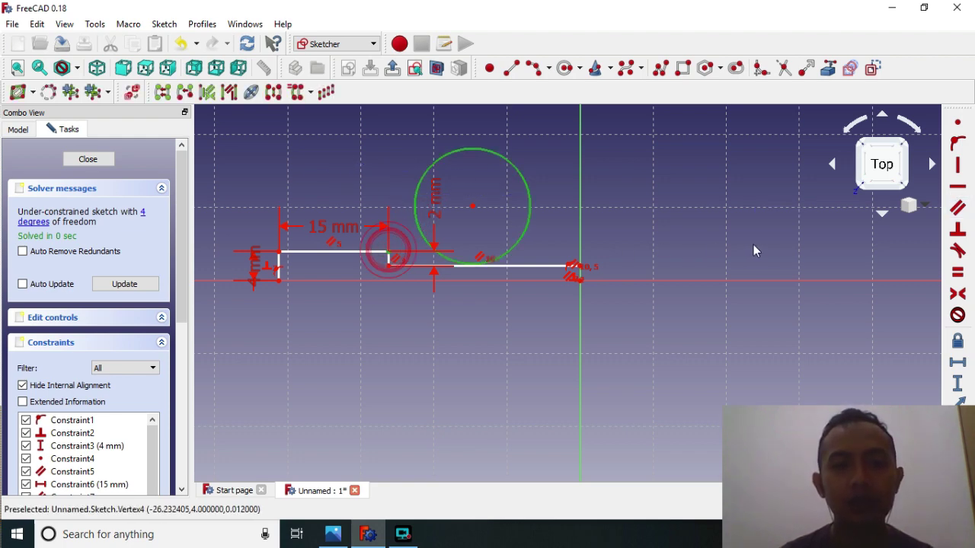
{"action": "left_click", "coordinate": [956, 144]}
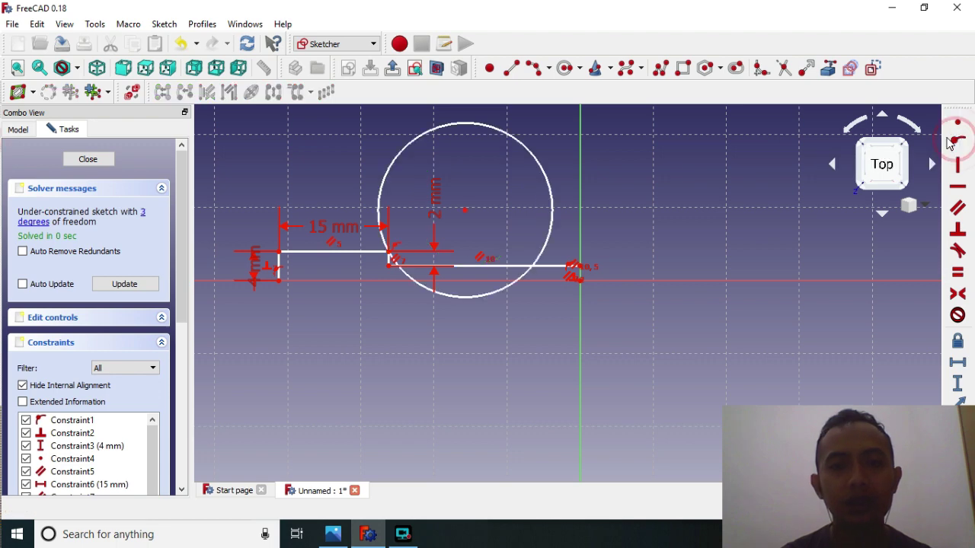
Step: Make the circle tangent to the lower line and begin a radius dimension
{"action": "left_click", "coordinate": [529, 275]}
{"action": "left_click", "coordinate": [547, 268]}
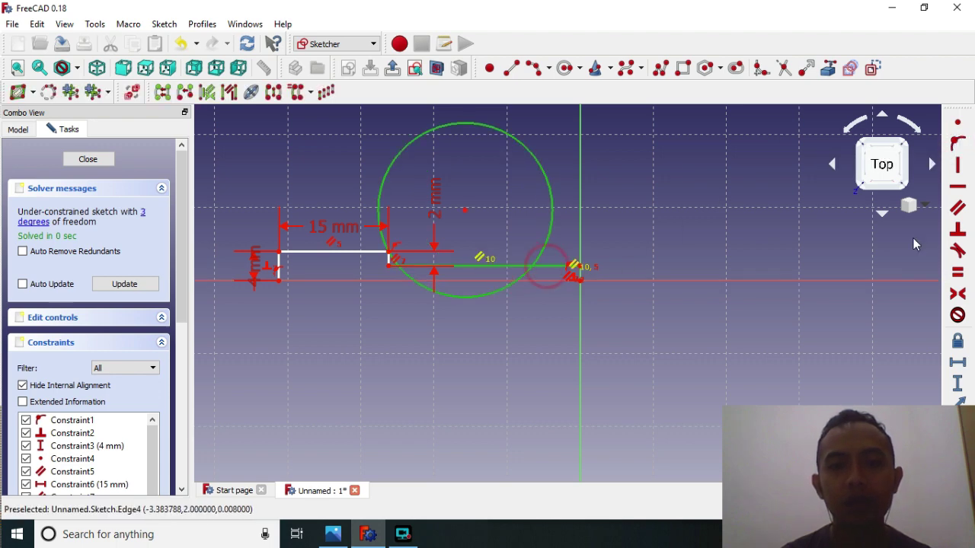
{"action": "left_click", "coordinate": [957, 254]}
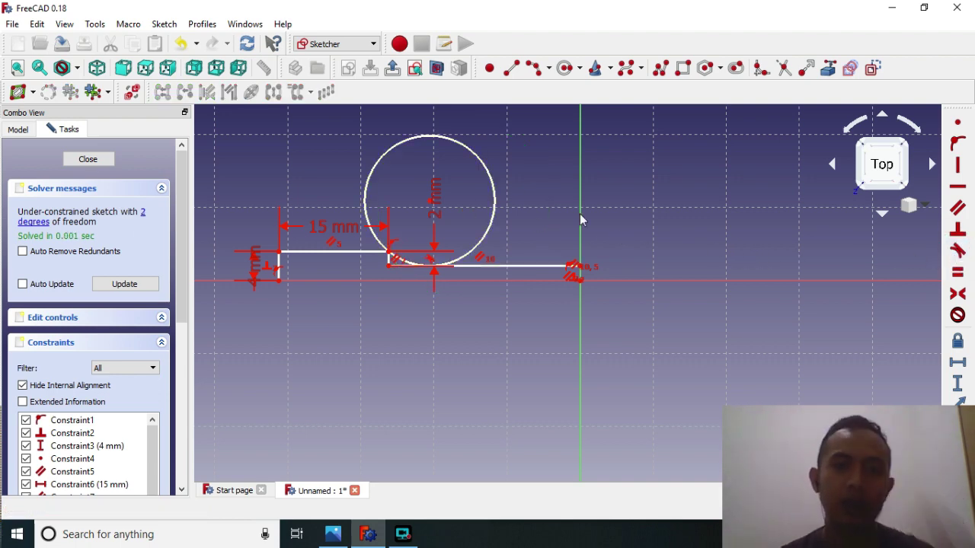
{"action": "left_click", "coordinate": [957, 421]}
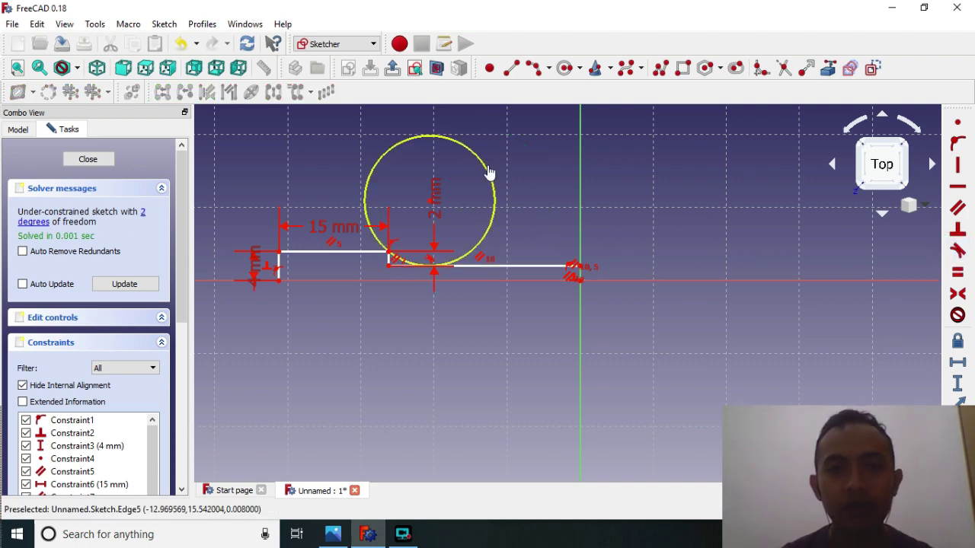
{"action": "left_click", "coordinate": [491, 169]}
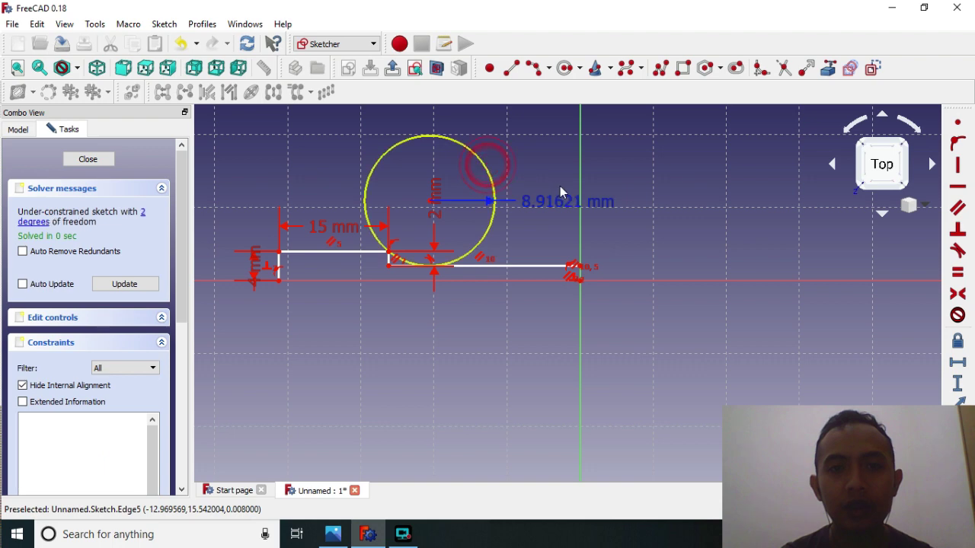
{"action": "left_click", "coordinate": [349, 538]}
Step: Set the circle's radius dimension to 22 mm and zoom to inspect
{"action": "left_click", "coordinate": [368, 534]}
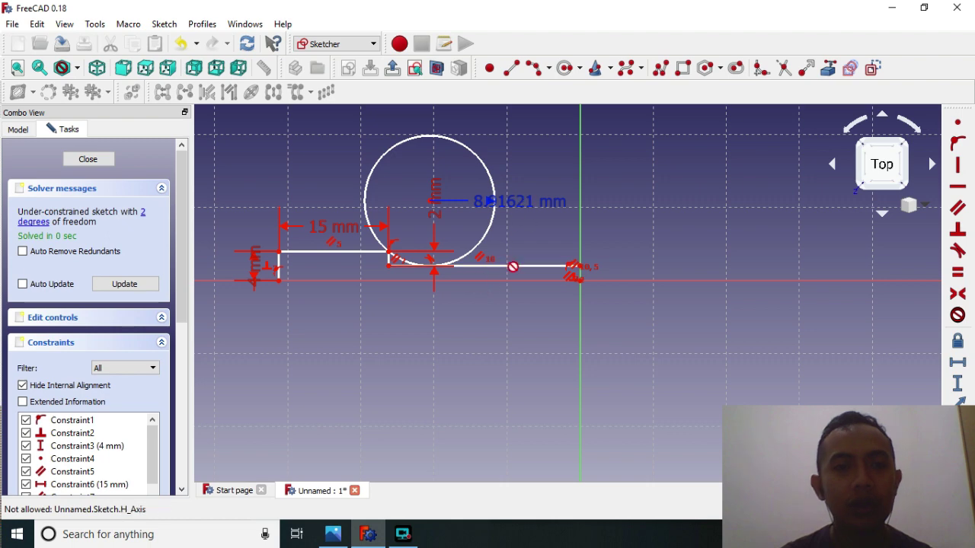
{"action": "left_click", "coordinate": [531, 210]}
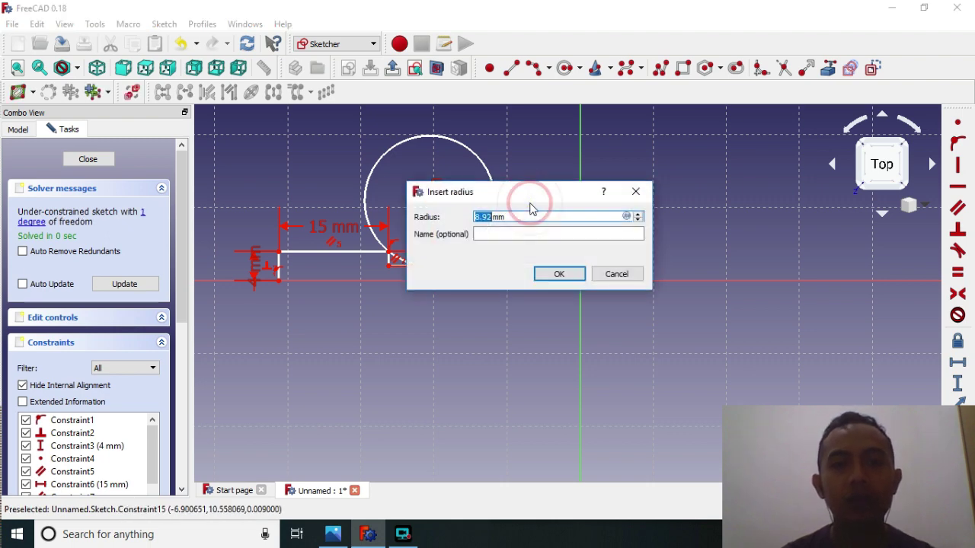
{"action": "type", "text": "2"}
{"action": "key", "text": "Return"}
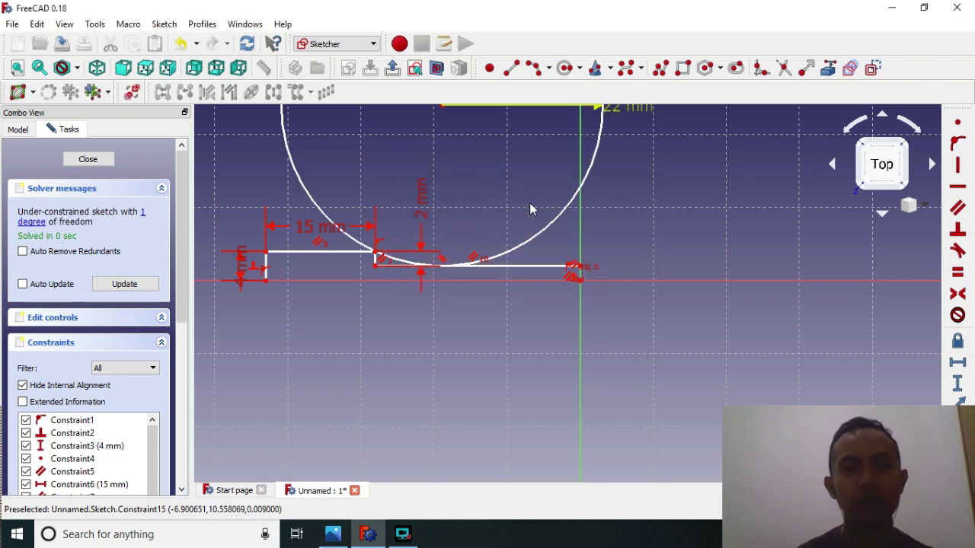
{"action": "scroll", "coordinate": [504, 221], "scroll_direction": "down", "scroll_amount": 2}
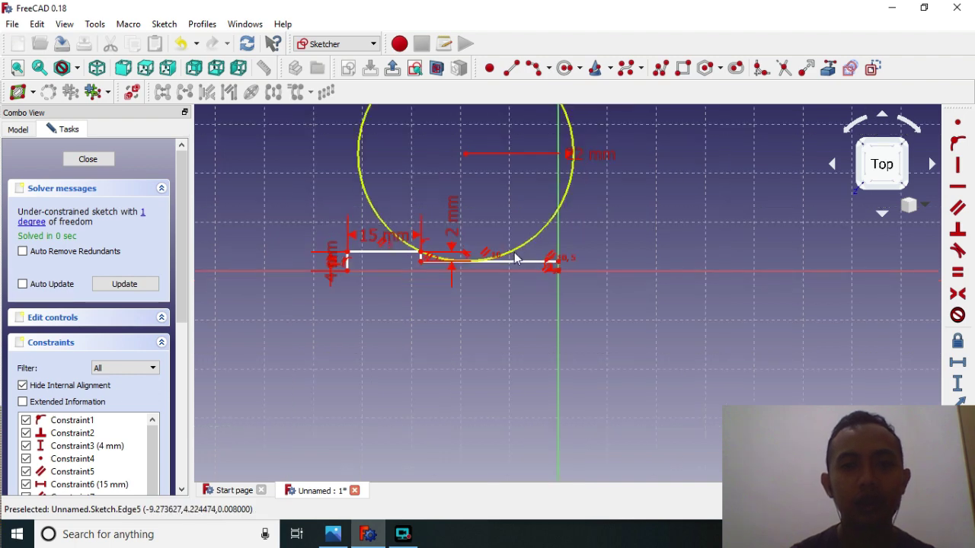
{"action": "scroll", "coordinate": [449, 221], "scroll_direction": "up", "scroll_amount": 4}
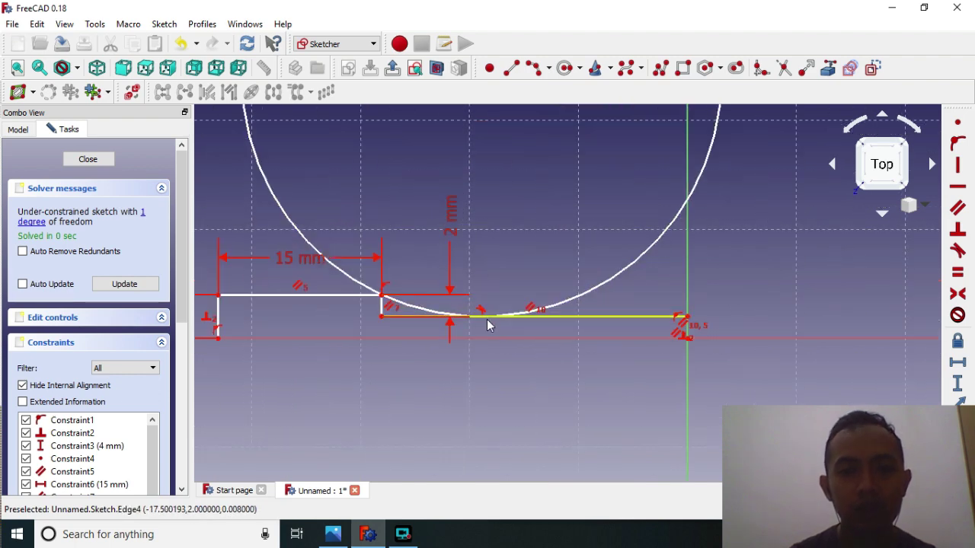
{"action": "scroll", "coordinate": [478, 326], "scroll_direction": "up", "scroll_amount": 2}
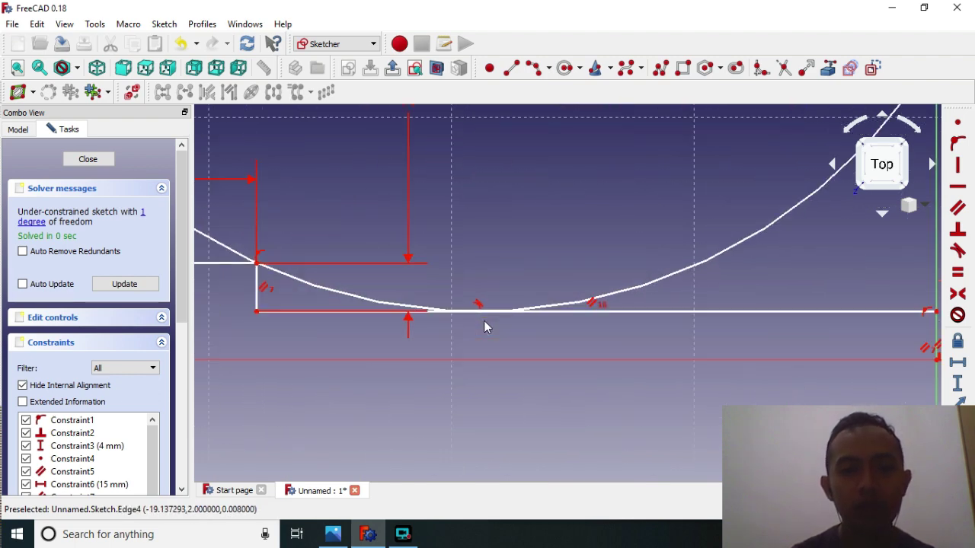
{"action": "scroll", "coordinate": [479, 326], "scroll_direction": "down", "scroll_amount": 2}
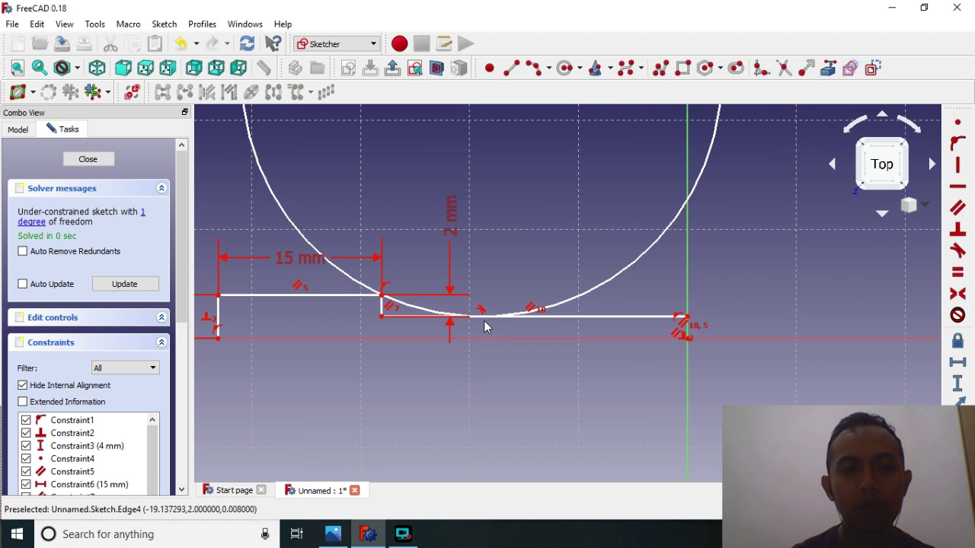
Step: Trim the circle to an arc, removing the lower segment and vertical step edge
{"action": "left_click", "coordinate": [783, 69]}
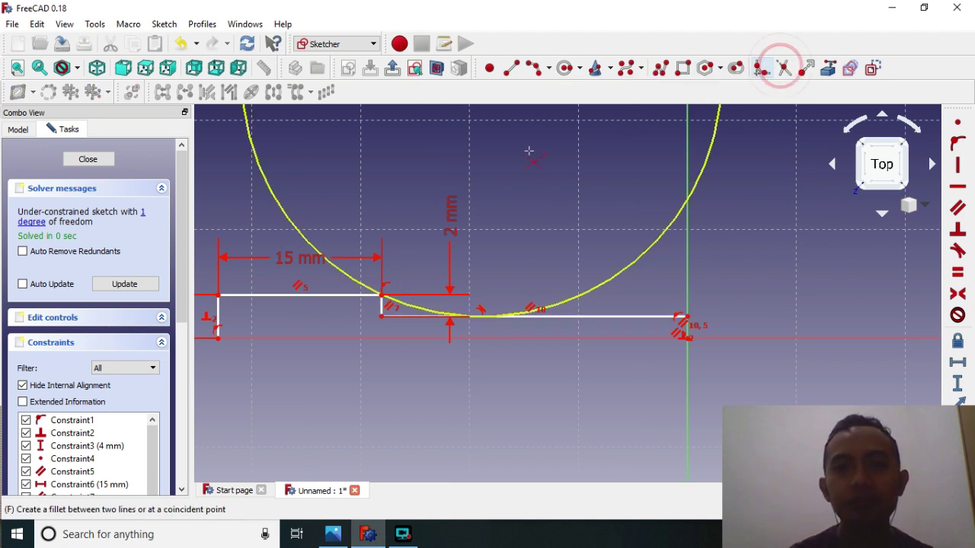
{"action": "left_click", "coordinate": [298, 226]}
{"action": "scroll", "coordinate": [385, 289], "scroll_direction": "up", "scroll_amount": 3}
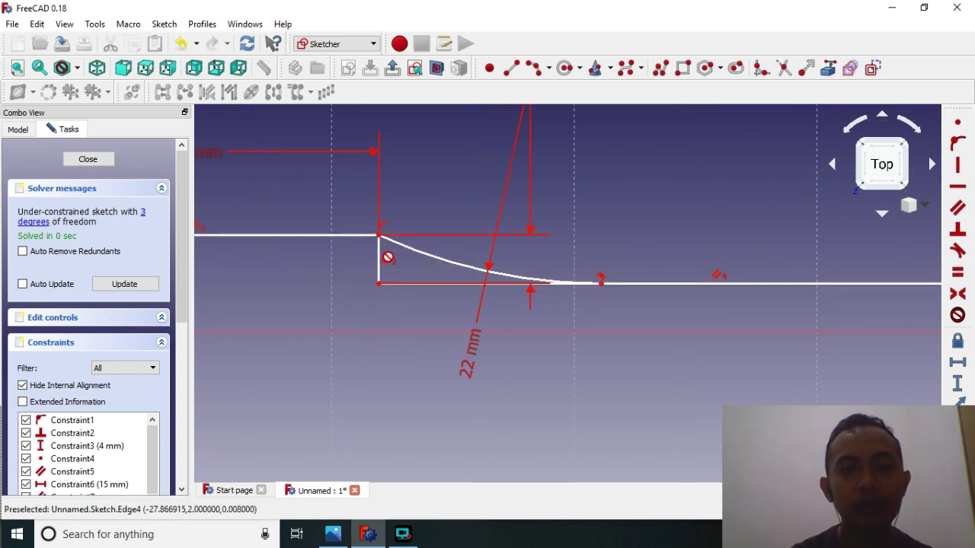
{"action": "left_click", "coordinate": [451, 287]}
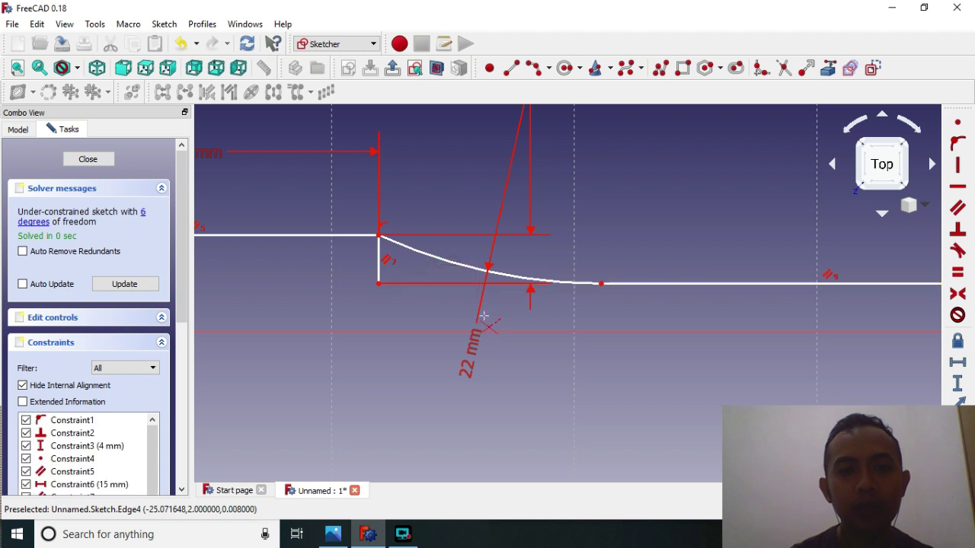
{"action": "left_click", "coordinate": [381, 261]}
{"action": "scroll", "coordinate": [506, 232], "scroll_direction": "down", "scroll_amount": 2}
{"action": "scroll", "coordinate": [513, 234], "scroll_direction": "down", "scroll_amount": 4}
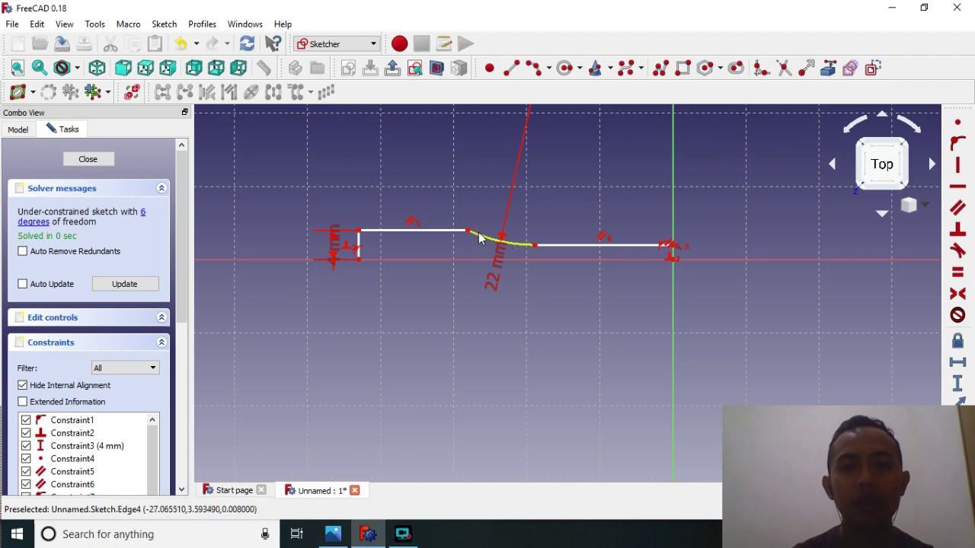
{"action": "mouse_move", "coordinate": [487, 240]}
{"action": "left_mouse_down"}
{"action": "mouse_move", "coordinate": [458, 240]}
{"action": "mouse_move", "coordinate": [522, 259]}
{"action": "left_mouse_up"}
{"action": "scroll", "coordinate": [522, 256], "scroll_direction": "up", "scroll_amount": 3}
{"action": "scroll", "coordinate": [548, 248], "scroll_direction": "up", "scroll_amount": 1}
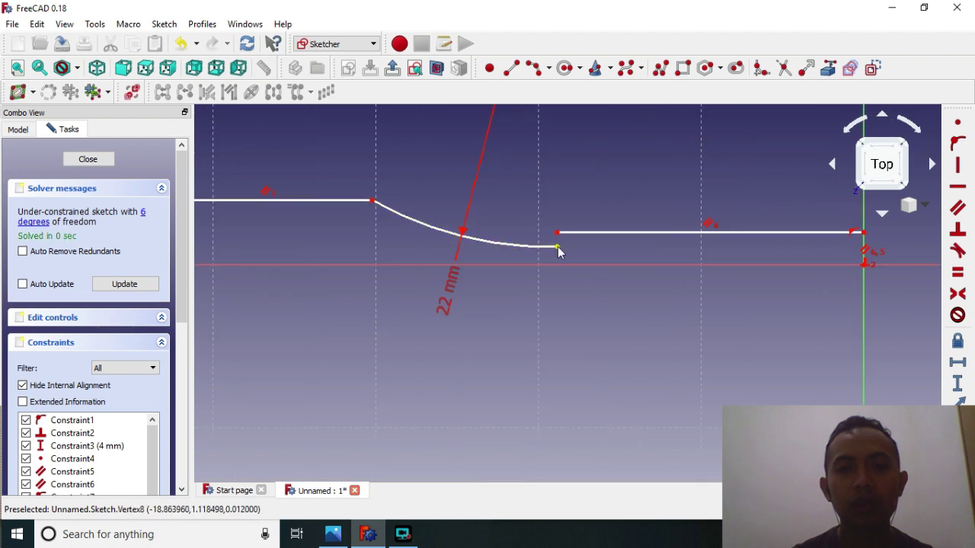
{"action": "left_click", "coordinate": [557, 247]}
Step: Make the arc's end coincident with the right line's left end
{"action": "left_click", "coordinate": [557, 234]}
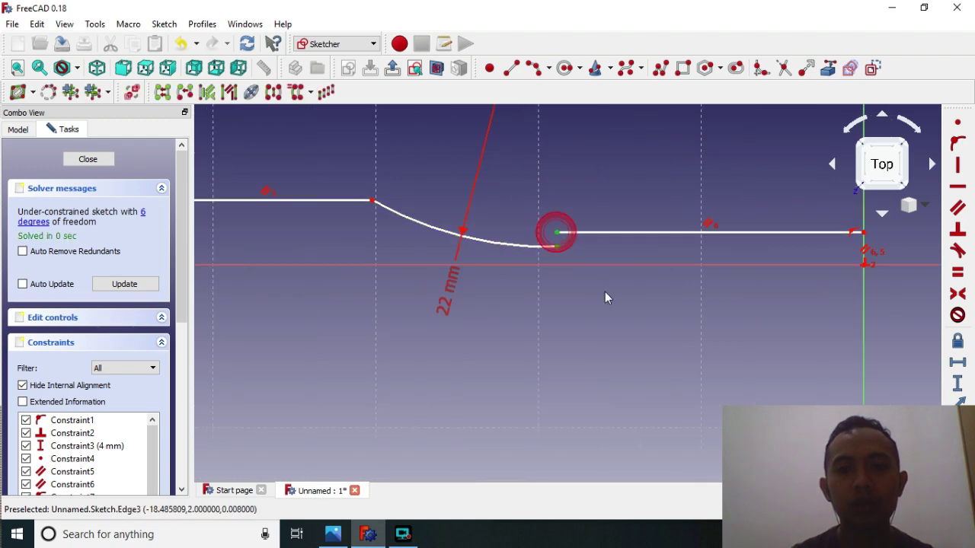
{"action": "left_click", "coordinate": [957, 122]}
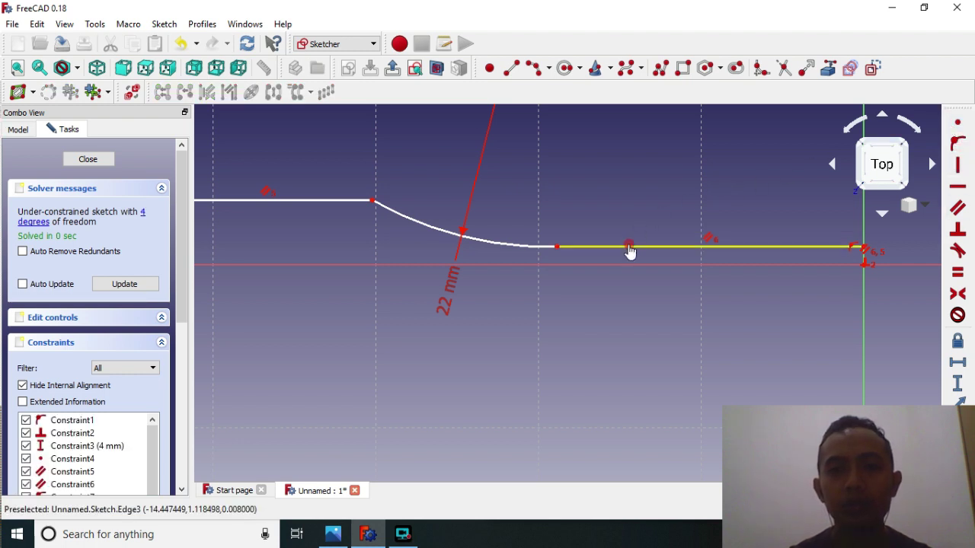
{"action": "mouse_move", "coordinate": [630, 245]}
{"action": "left_mouse_down"}
{"action": "mouse_move", "coordinate": [619, 251]}
{"action": "mouse_move", "coordinate": [616, 238]}
{"action": "left_mouse_up"}
{"action": "scroll", "coordinate": [618, 215], "scroll_direction": "down", "scroll_amount": 2}
{"action": "scroll", "coordinate": [619, 216], "scroll_direction": "down", "scroll_amount": 2}
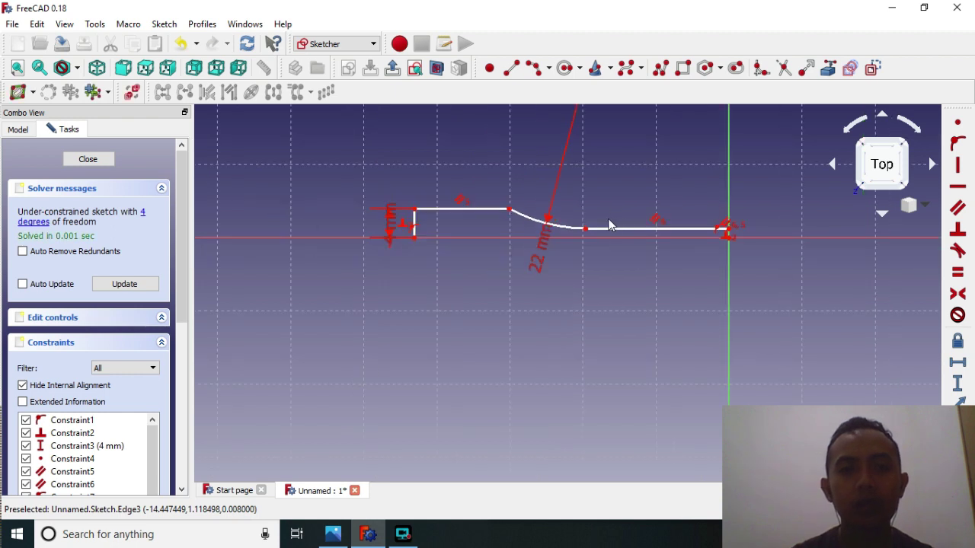
Step: Select the shoulder's endpoints where the top line meets the curve
{"action": "left_click", "coordinate": [509, 217]}
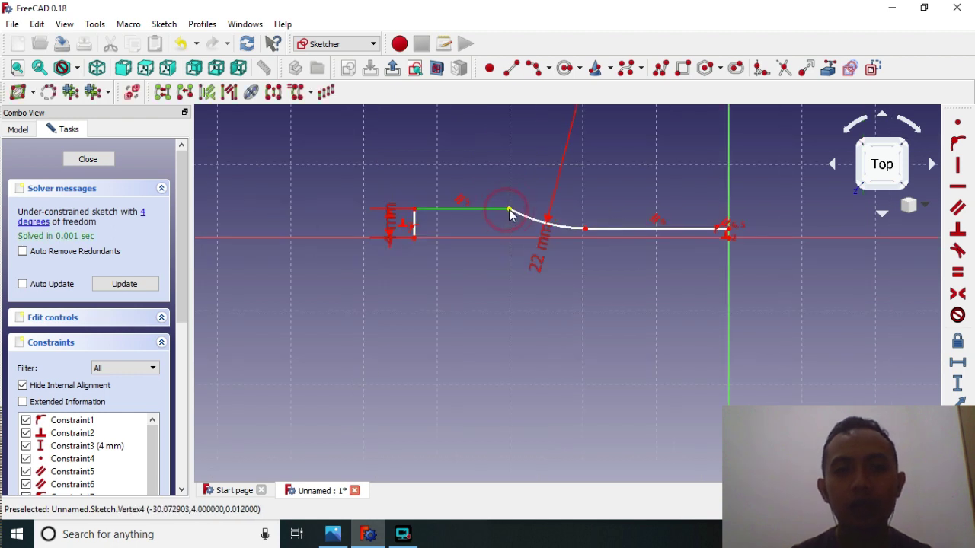
{"action": "left_click", "coordinate": [584, 228]}
{"action": "left_click", "coordinate": [585, 257]}
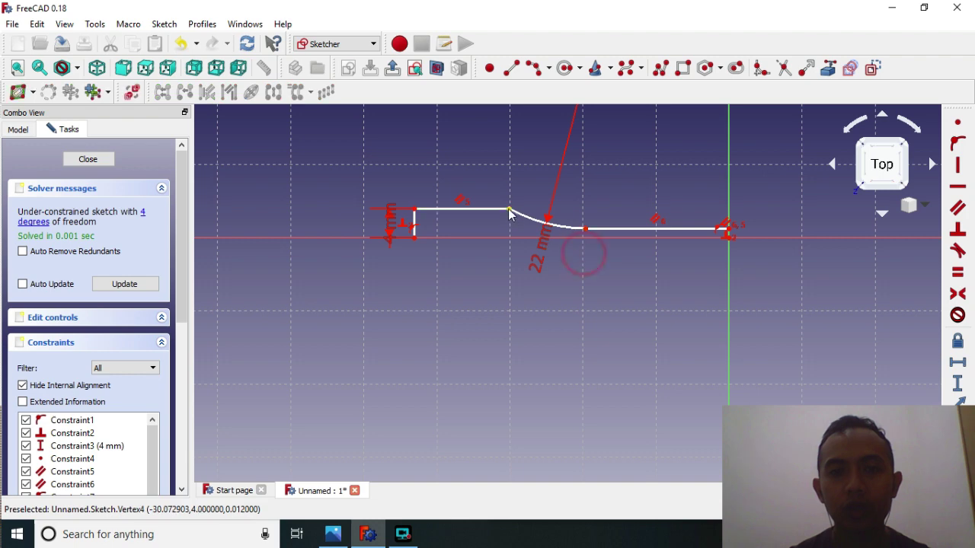
{"action": "left_click", "coordinate": [509, 210]}
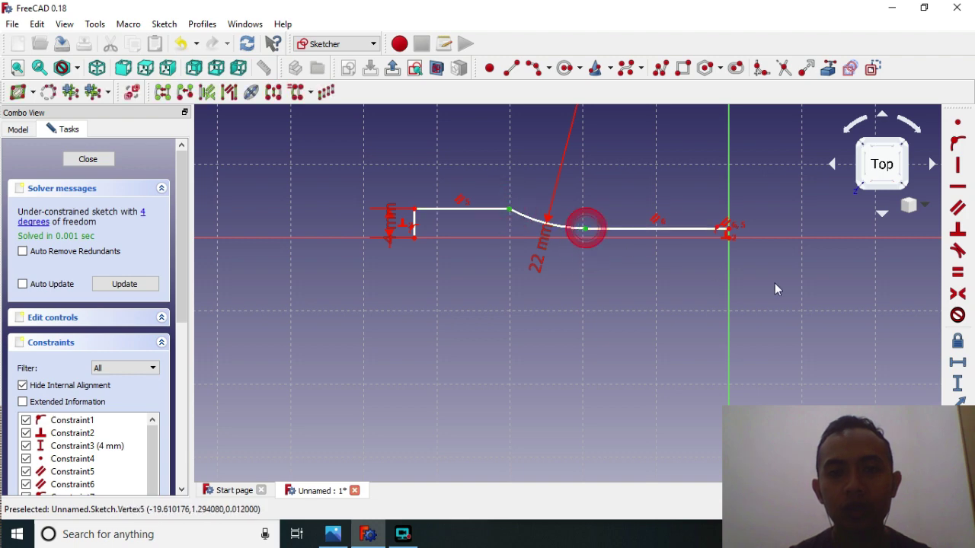
Step: Dimension the curved shoulder's horizontal span between its two arc endpoints as 8 mm
{"action": "left_click", "coordinate": [958, 363]}
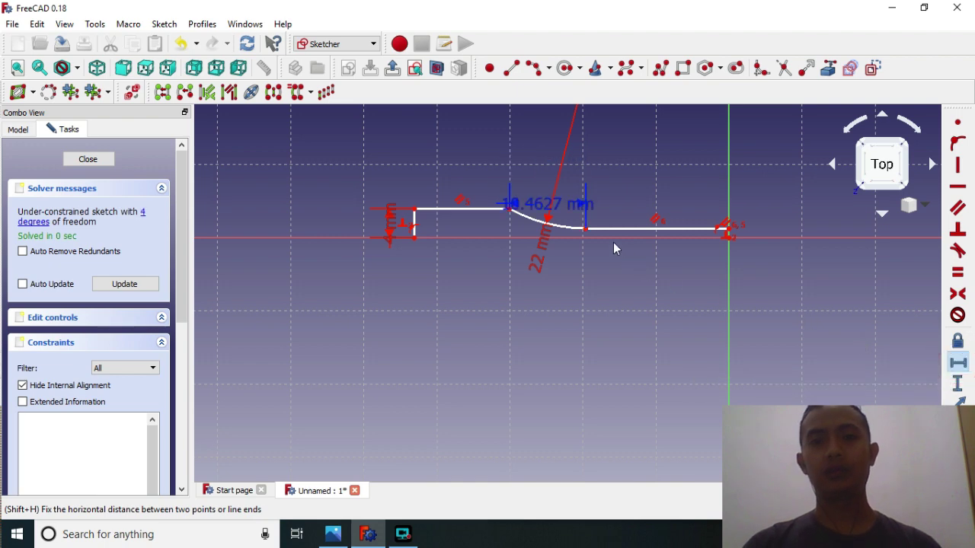
{"action": "left_click_drag", "start_coordinate": [539, 193], "coordinate": [539, 171]}
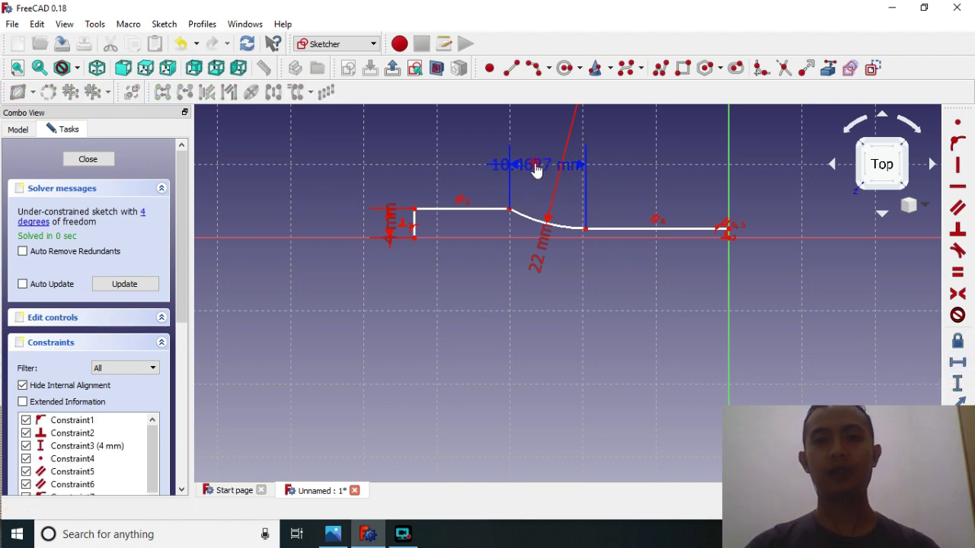
{"action": "double_click", "coordinate": [528, 166]}
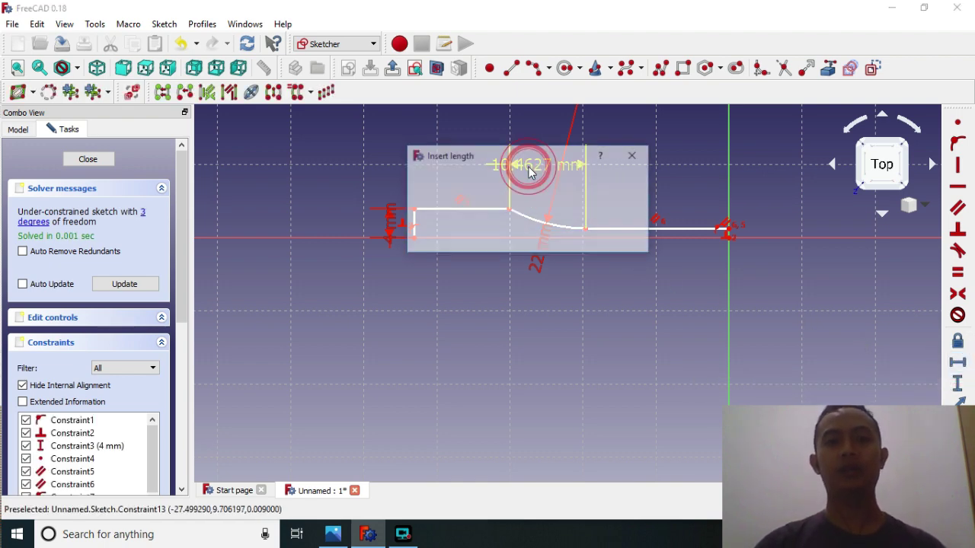
{"action": "type", "text": "8"}
{"action": "key", "text": "Return"}
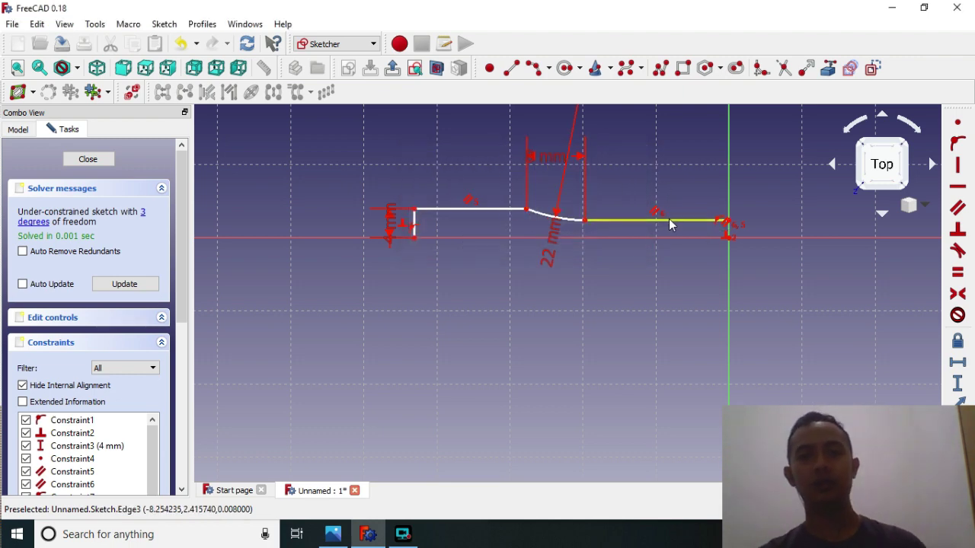
{"action": "mouse_move", "coordinate": [668, 220]}
{"action": "left_mouse_down"}
{"action": "mouse_move", "coordinate": [638, 221]}
{"action": "mouse_move", "coordinate": [673, 230]}
{"action": "mouse_move", "coordinate": [655, 227]}
{"action": "left_mouse_up"}
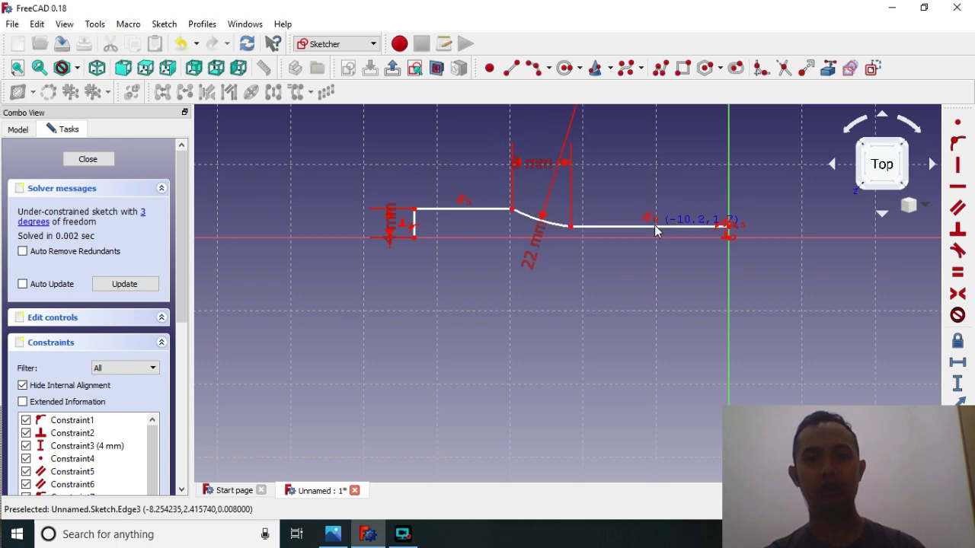
{"action": "scroll", "coordinate": [724, 234], "scroll_direction": "up", "scroll_amount": 3}
Step: Fix the gauge line's right end point 2 mm above the horizontal axis
{"action": "left_click", "coordinate": [727, 224]}
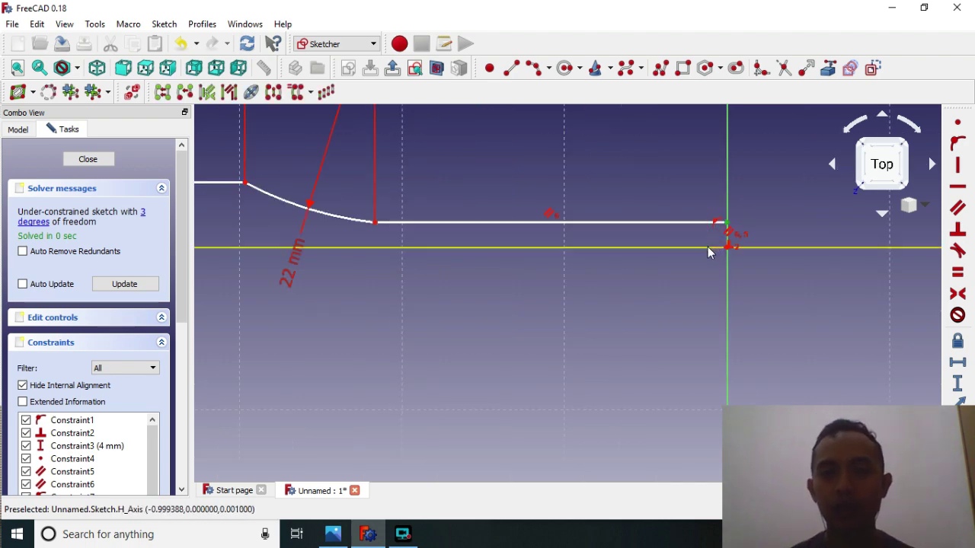
{"action": "left_click", "coordinate": [707, 249]}
{"action": "left_click", "coordinate": [957, 383]}
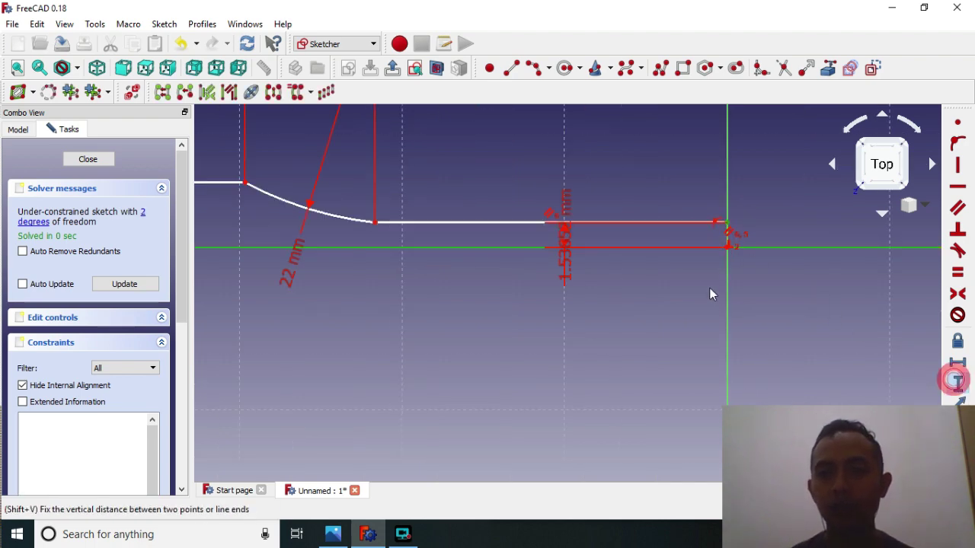
{"action": "double_click", "coordinate": [708, 268]}
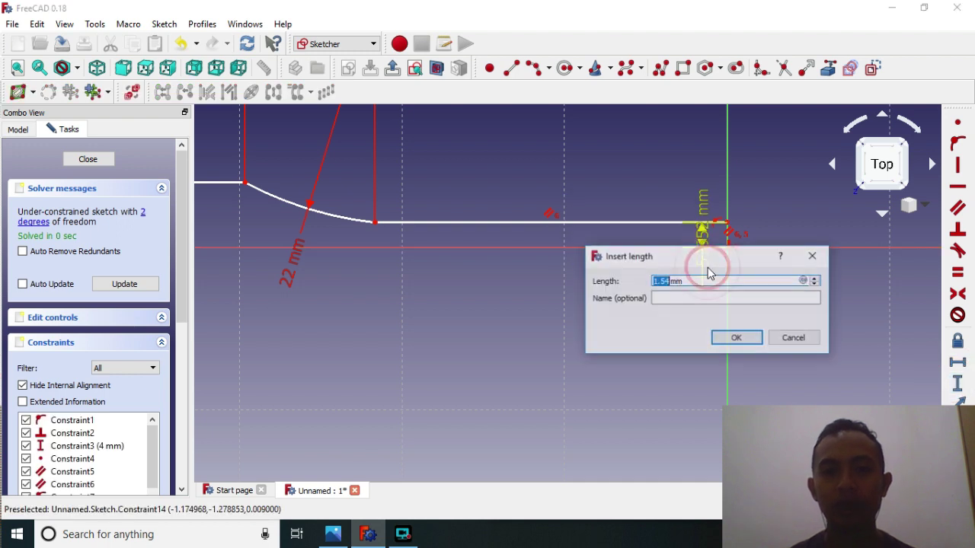
{"action": "key", "text": "Return"}
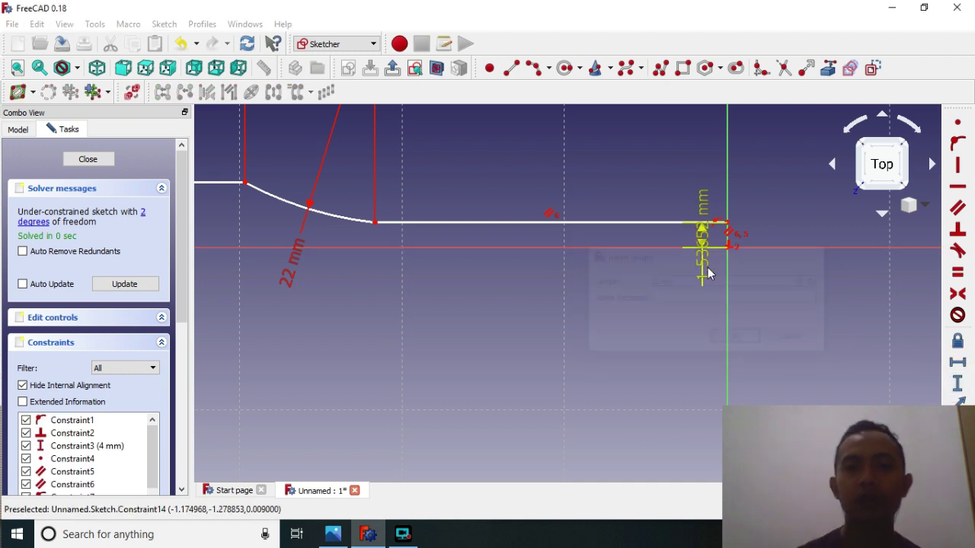
{"action": "scroll", "coordinate": [683, 283], "scroll_direction": "down", "scroll_amount": 2}
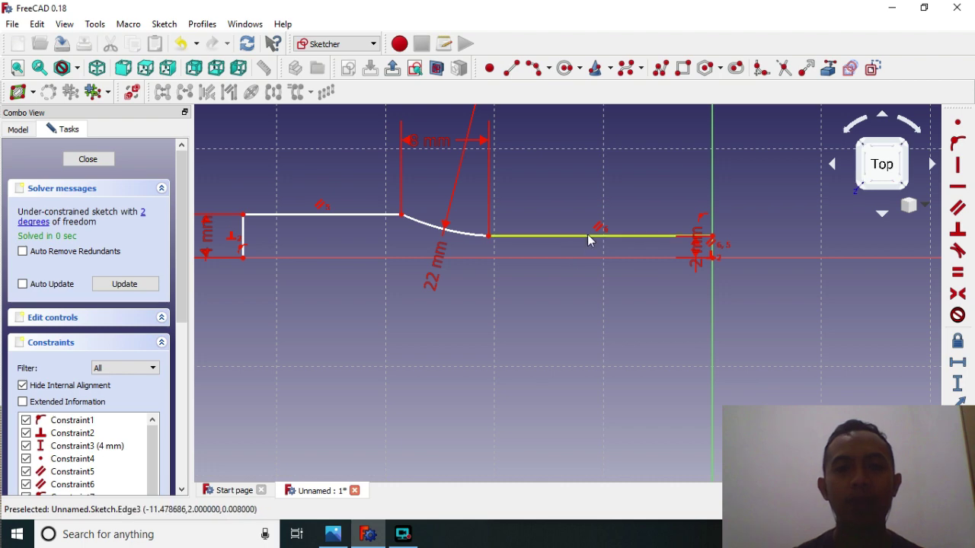
Step: Add a horizontal length dimension (18.0517 mm) to the straight gauge line
{"action": "left_click_drag", "start_coordinate": [615, 239], "coordinate": [605, 243]}
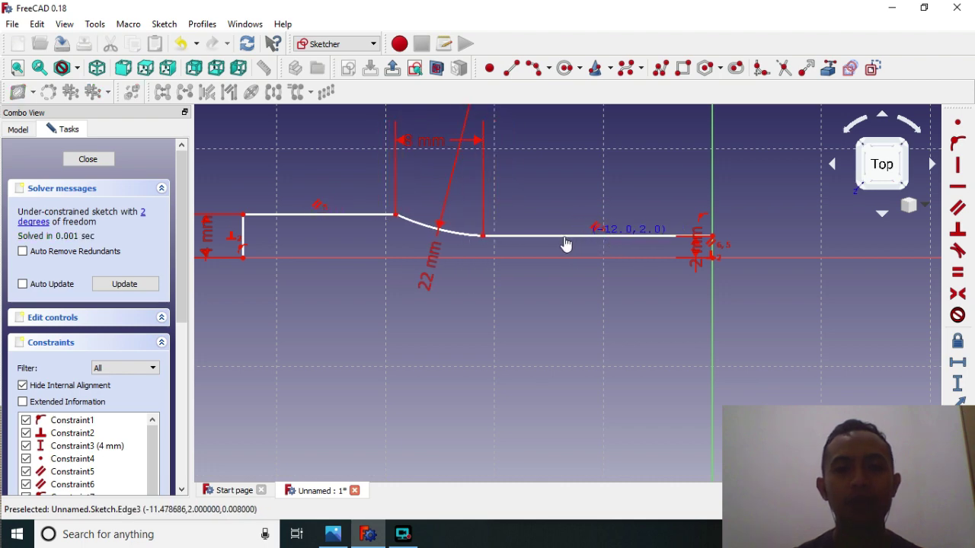
{"action": "left_click", "coordinate": [602, 237]}
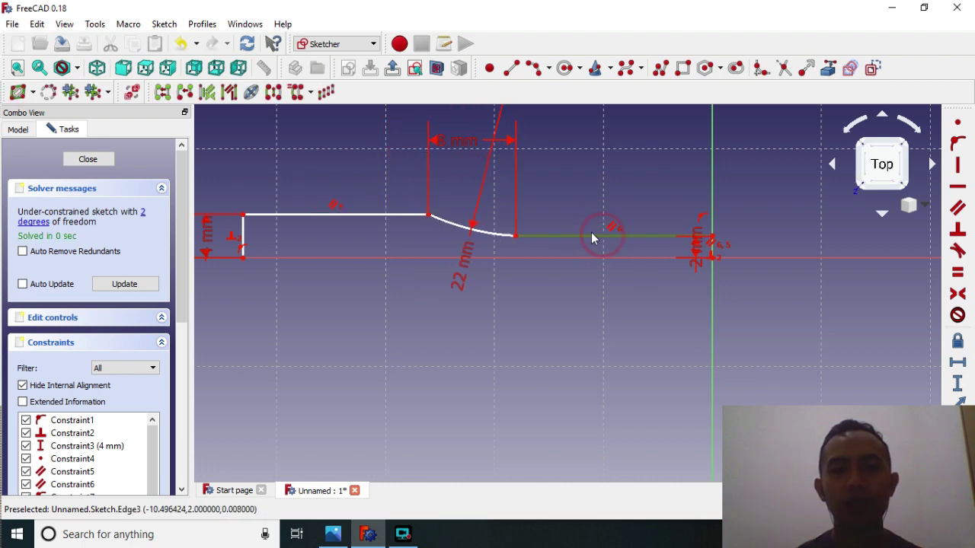
{"action": "left_click", "coordinate": [958, 362]}
{"action": "left_click_drag", "start_coordinate": [602, 209], "coordinate": [618, 163]}
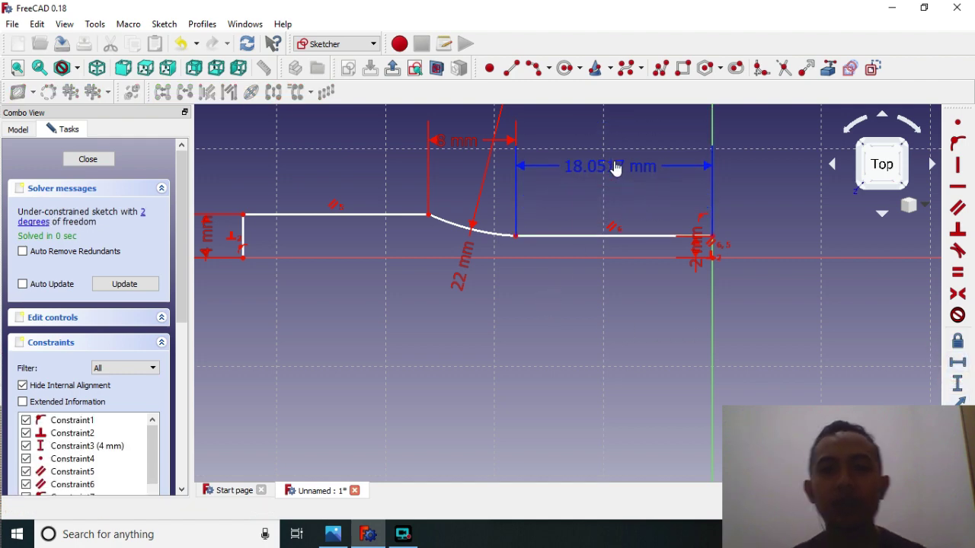
{"action": "left_click", "coordinate": [335, 537]}
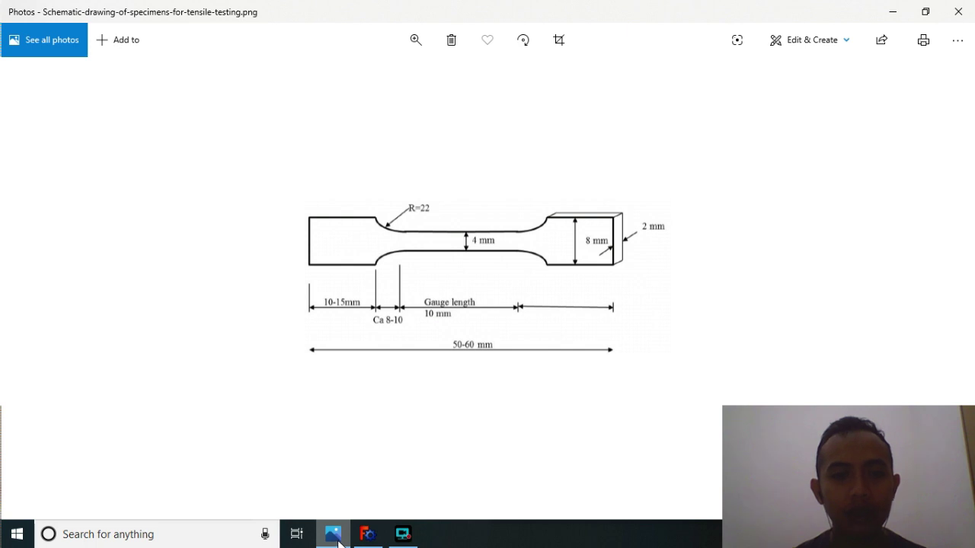
Step: Change the gauge line's 18.0517 mm length dimension to 5 mm
{"action": "left_click", "coordinate": [338, 536]}
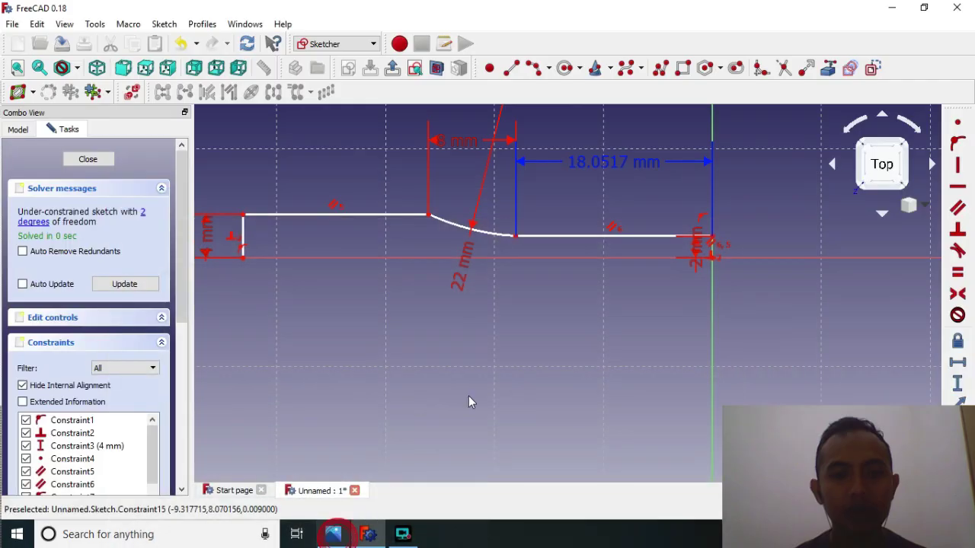
{"action": "double_click", "coordinate": [593, 166]}
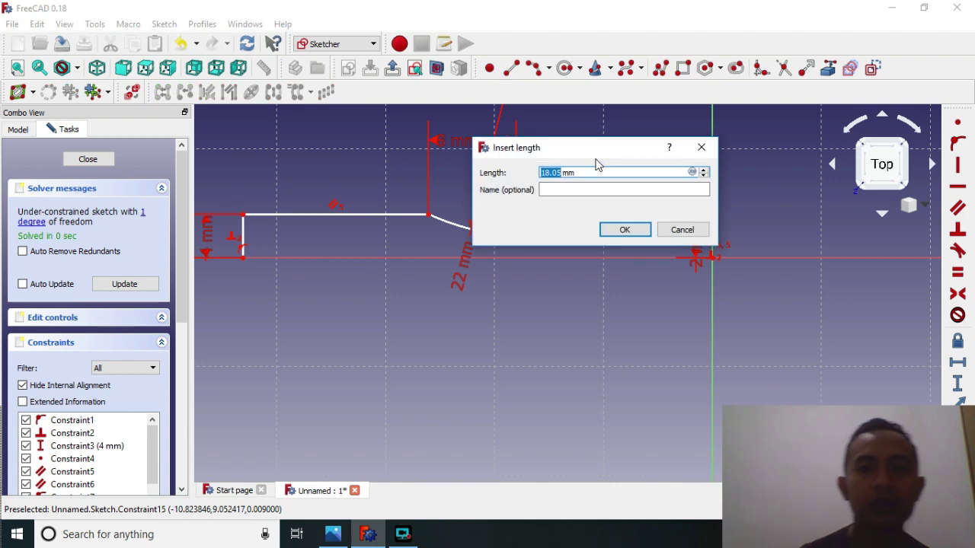
{"action": "type", "text": "5"}
{"action": "key", "text": "Return"}
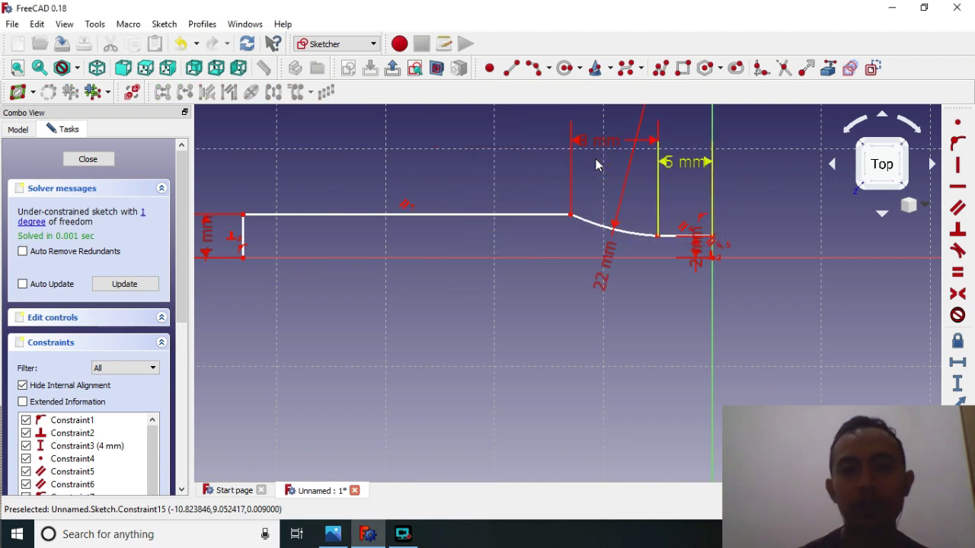
{"action": "scroll", "coordinate": [484, 224], "scroll_direction": "down", "scroll_amount": 2}
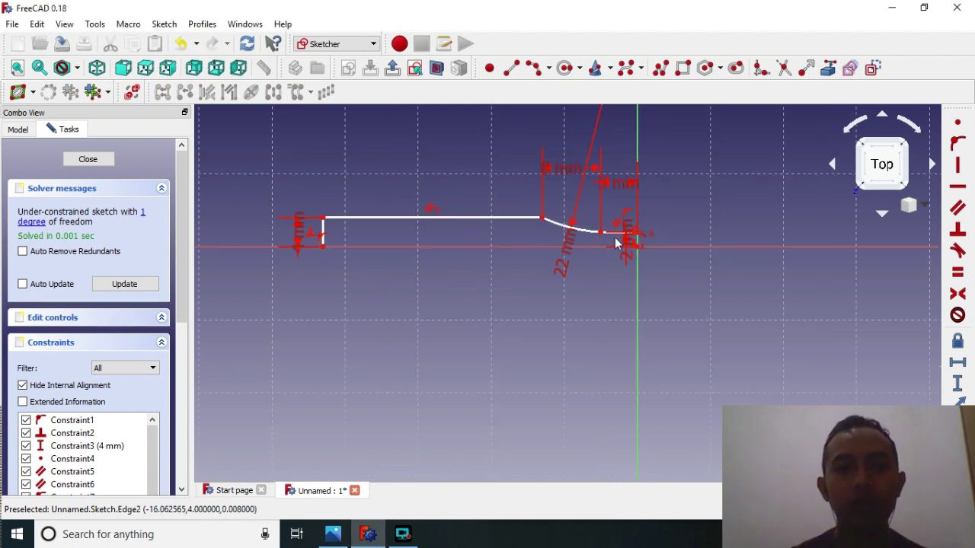
{"action": "left_click", "coordinate": [334, 535]}
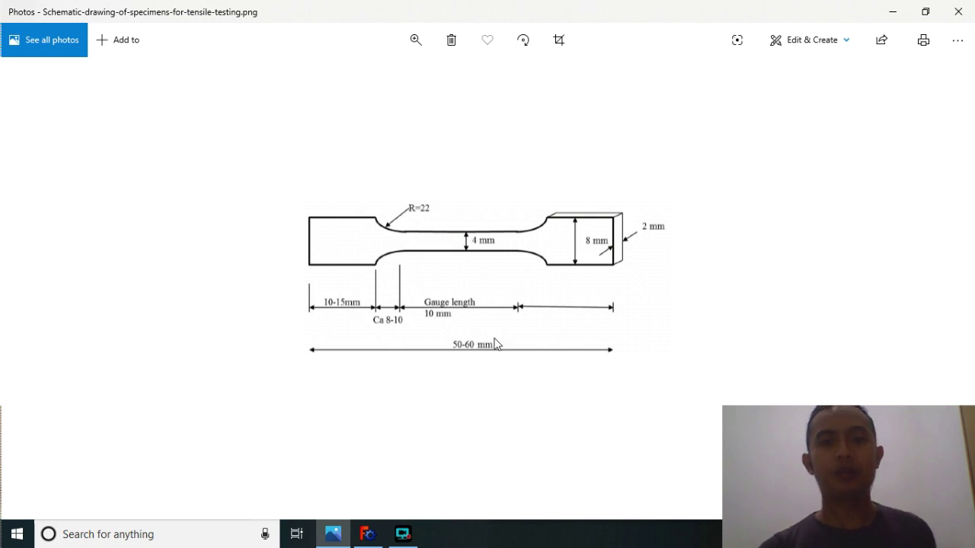
Step: Dimension the grip section's long top line at 15 mm
{"action": "left_click", "coordinate": [891, 14]}
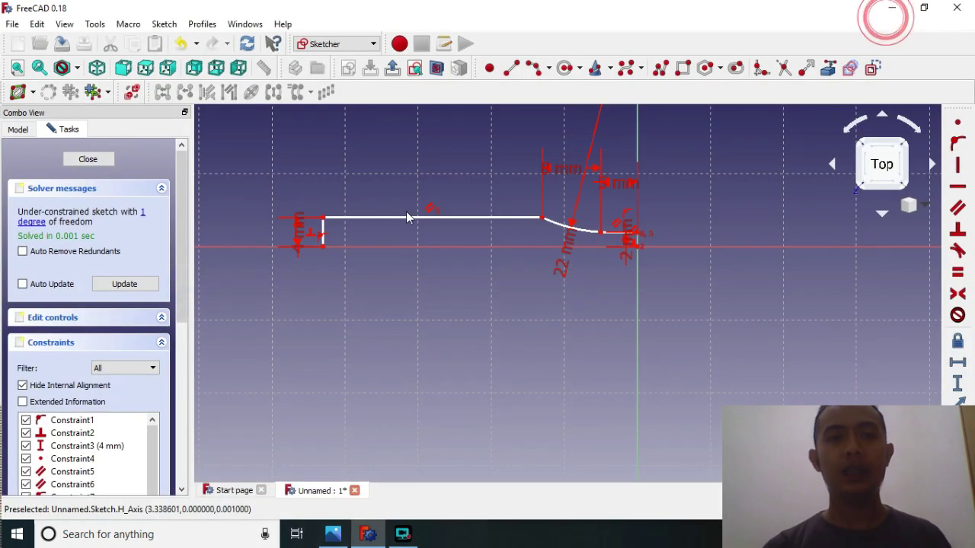
{"action": "left_click", "coordinate": [482, 217]}
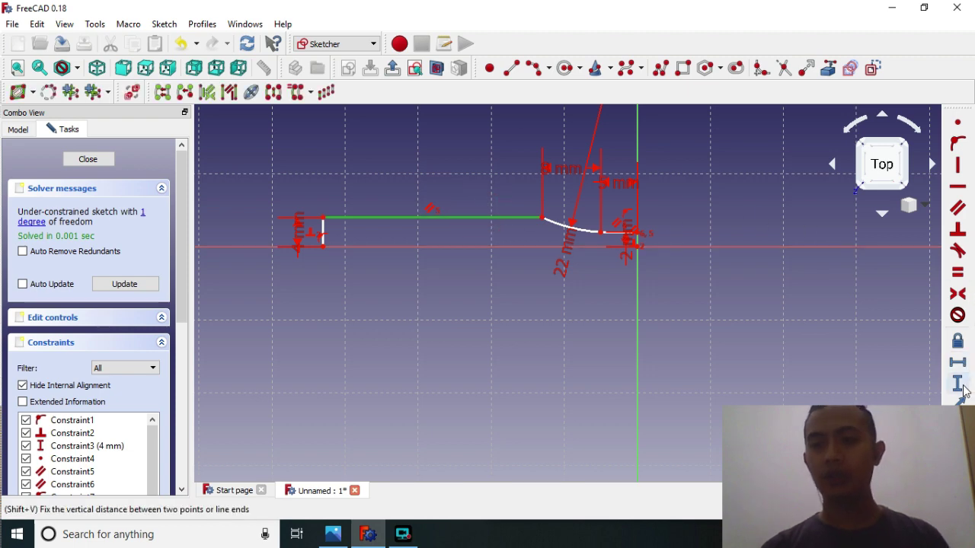
{"action": "left_click", "coordinate": [957, 362]}
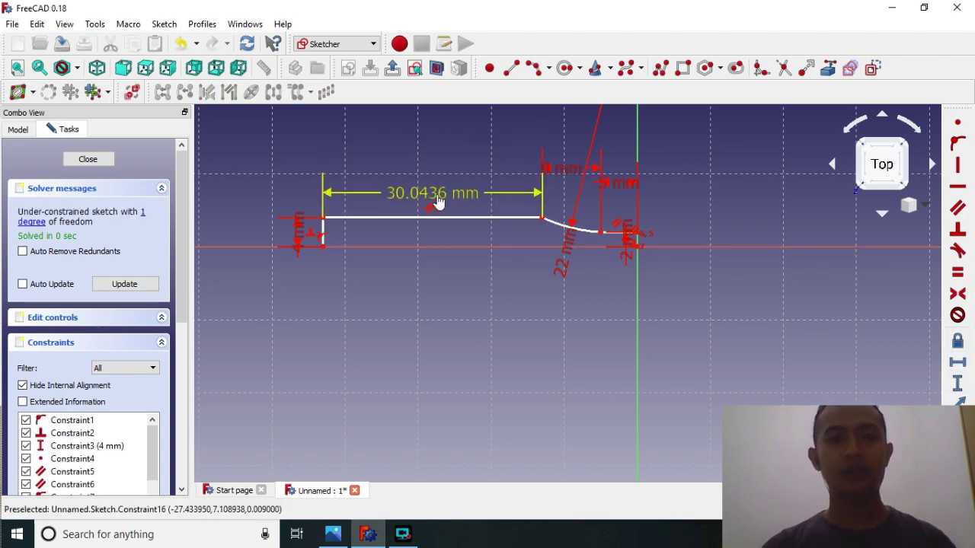
{"action": "double_click", "coordinate": [437, 195]}
{"action": "type", "text": "15"}
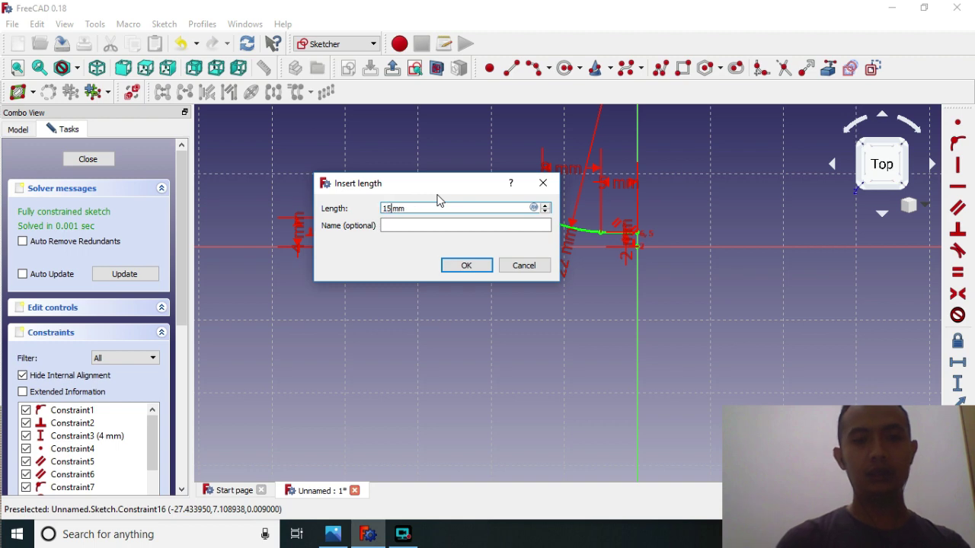
{"action": "key", "text": "Return"}
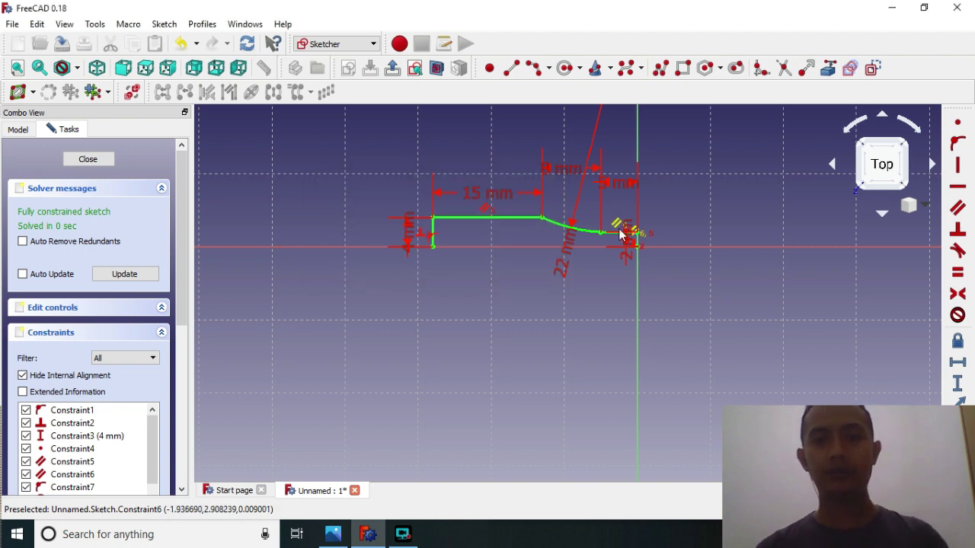
Step: Set the small dimension beside the shoulder to 7 mm
{"action": "left_click", "coordinate": [621, 187]}
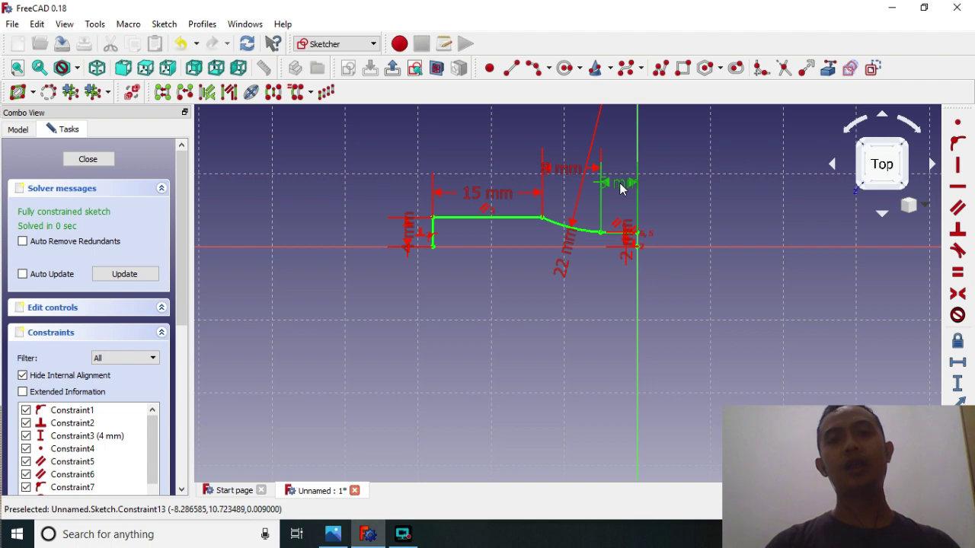
{"action": "double_click", "coordinate": [620, 188]}
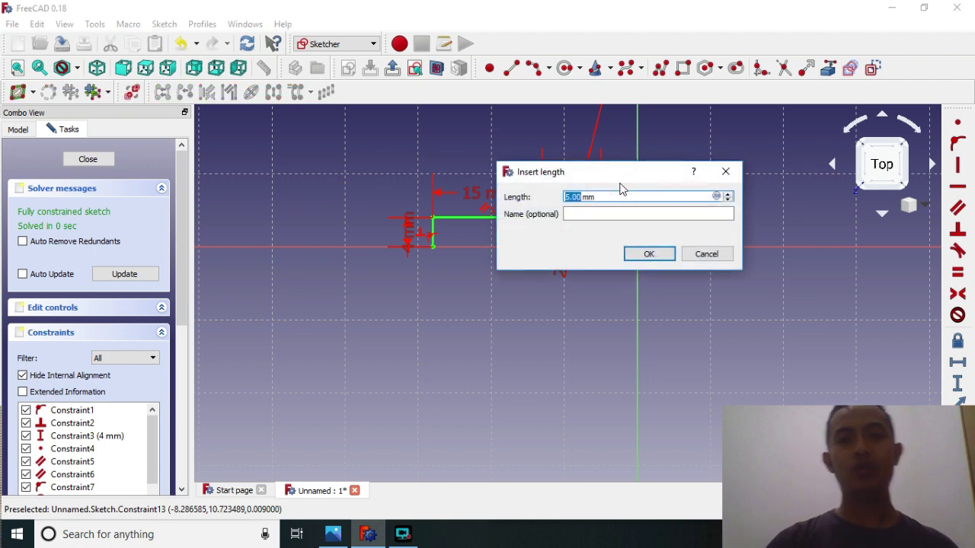
{"action": "type", "text": "7"}
{"action": "key", "text": "Return"}
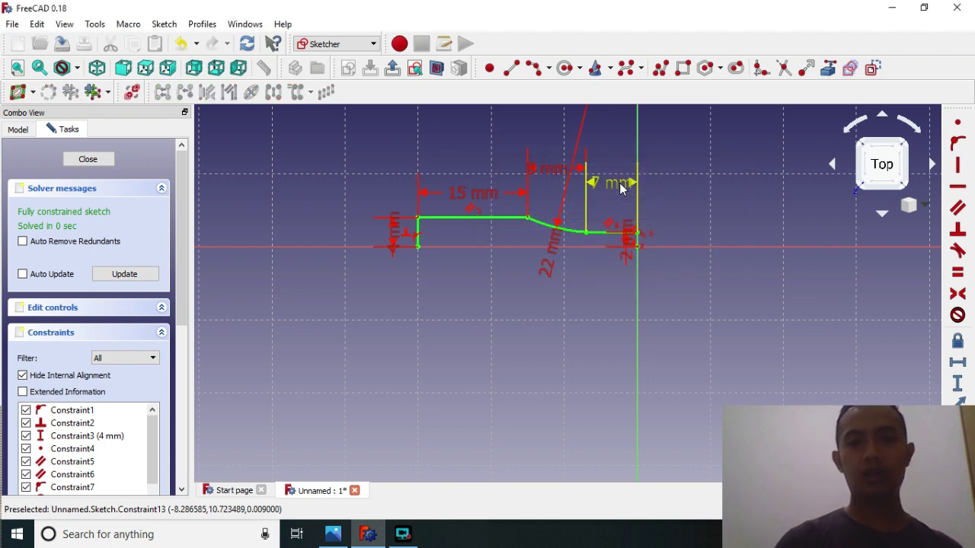
{"action": "left_click", "coordinate": [685, 214]}
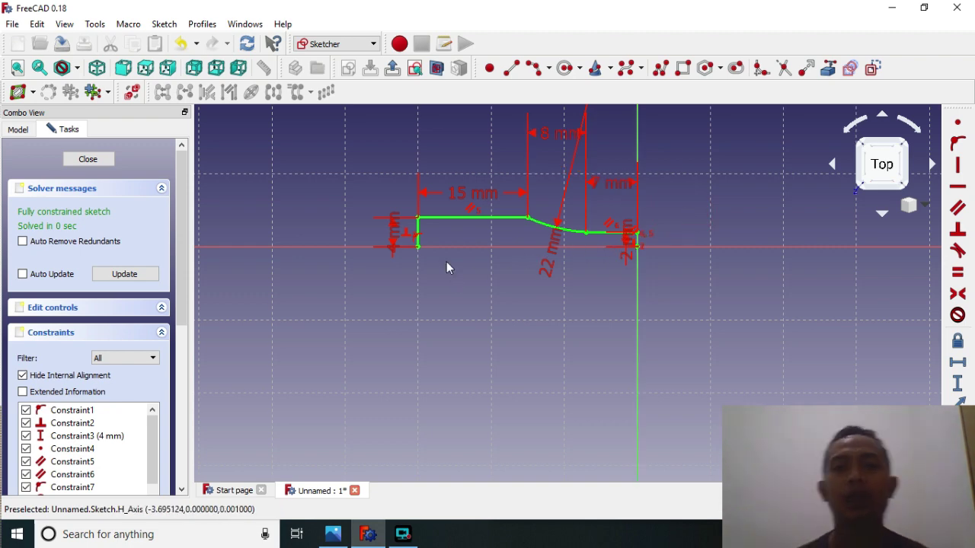
Step: Mirror the quarter profile about the horizontal axis, then the half about the vertical axis
{"action": "mouse_move", "coordinate": [396, 197]}
{"action": "left_mouse_down"}
{"action": "mouse_move", "coordinate": [545, 251]}
{"action": "mouse_move", "coordinate": [667, 260]}
{"action": "left_mouse_up"}
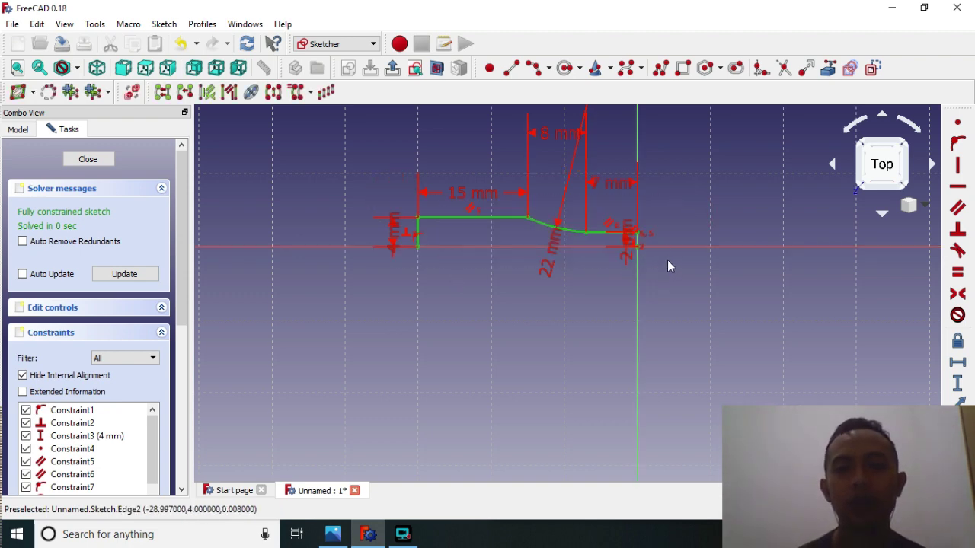
{"action": "left_click", "coordinate": [674, 248]}
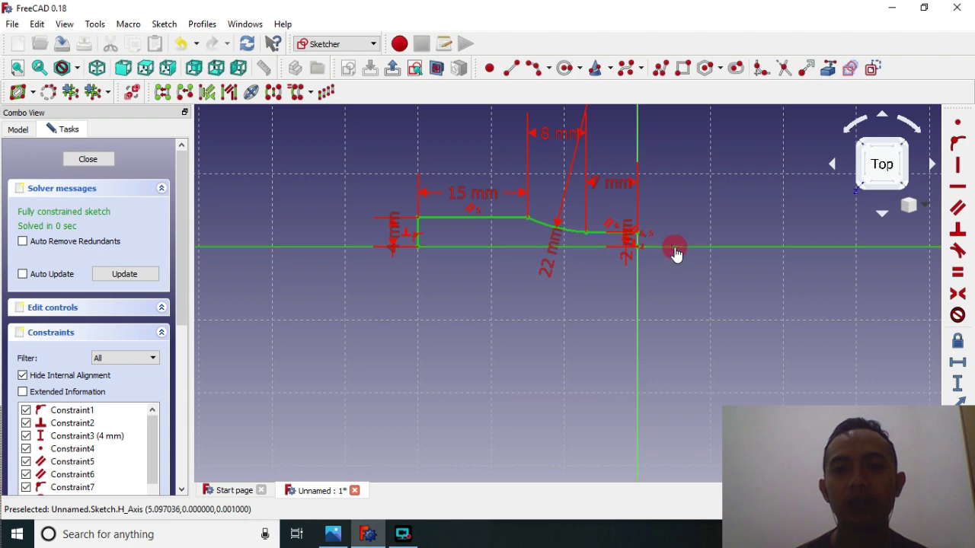
{"action": "left_click", "coordinate": [273, 92]}
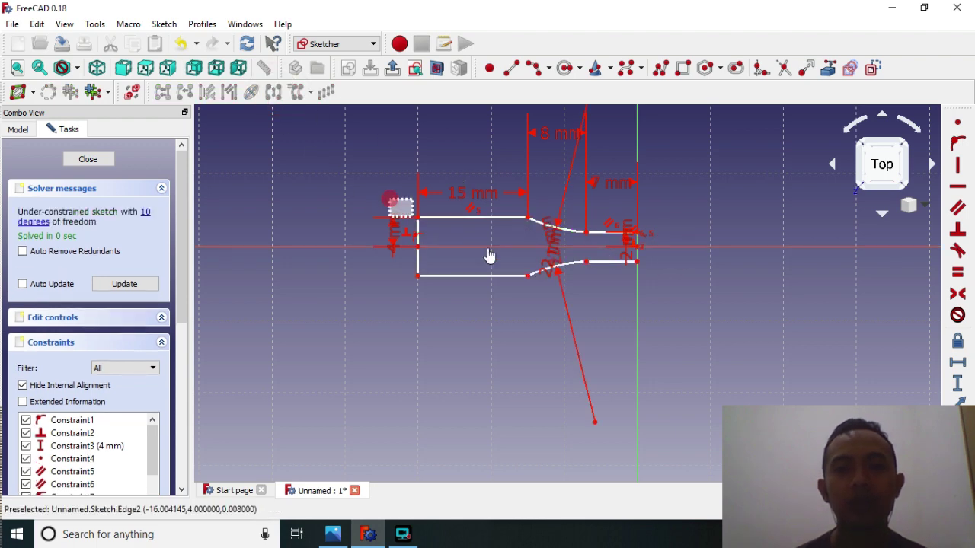
{"action": "left_click_drag", "start_coordinate": [489, 256], "coordinate": [687, 312]}
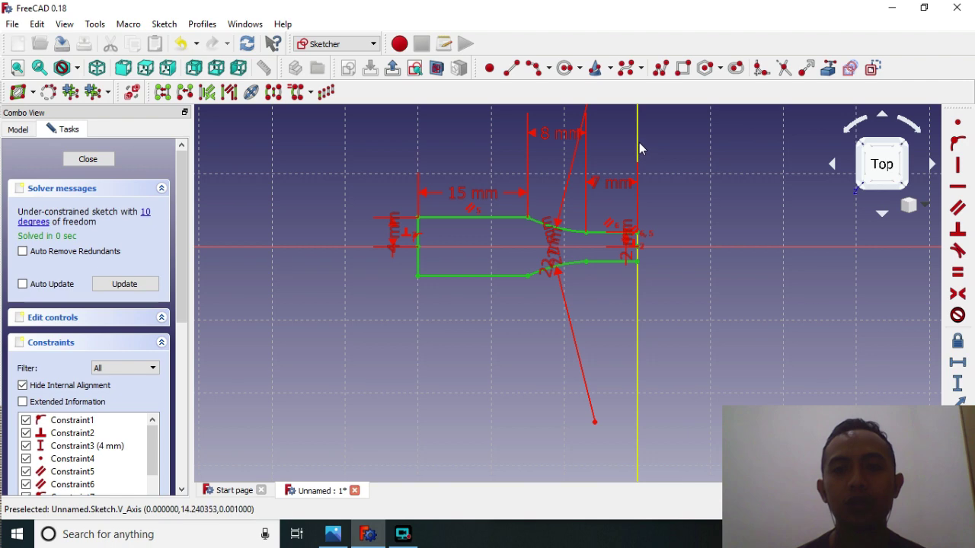
{"action": "left_click", "coordinate": [273, 93]}
{"action": "scroll", "coordinate": [467, 235], "scroll_direction": "down", "scroll_amount": 2}
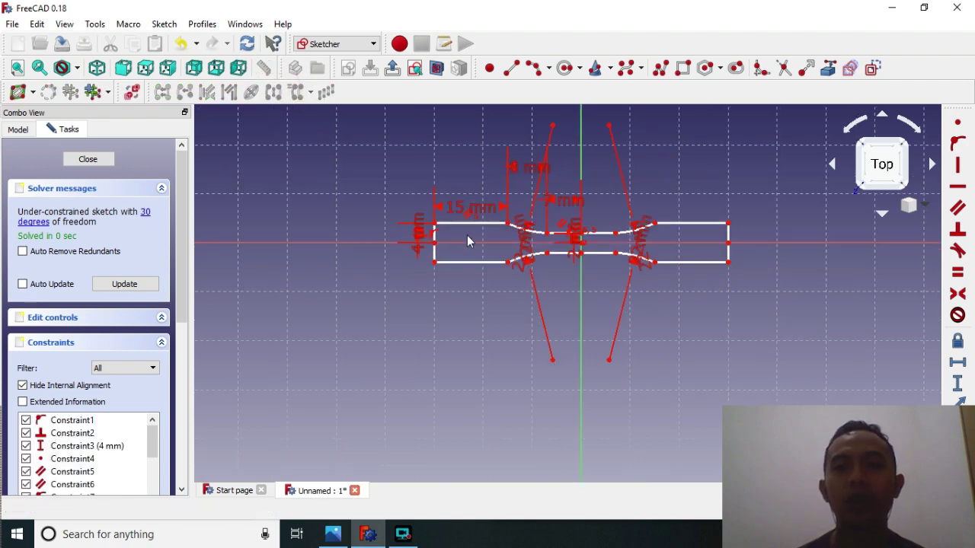
{"action": "scroll", "coordinate": [696, 235], "scroll_direction": "up", "scroll_amount": 2}
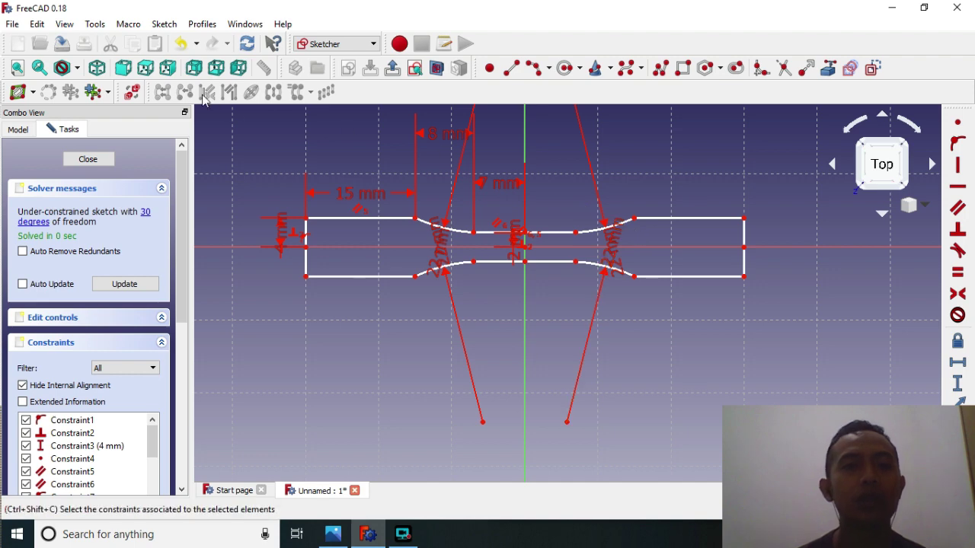
Step: Close the sketch and pad it 1.5 mm, then orbit to inspect the solid
{"action": "left_click", "coordinate": [392, 67]}
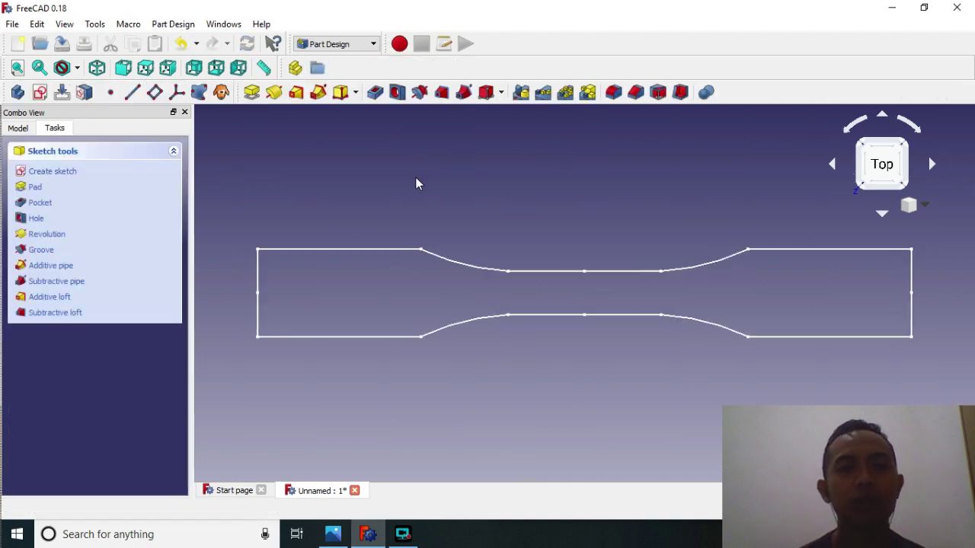
{"action": "left_click", "coordinate": [34, 186]}
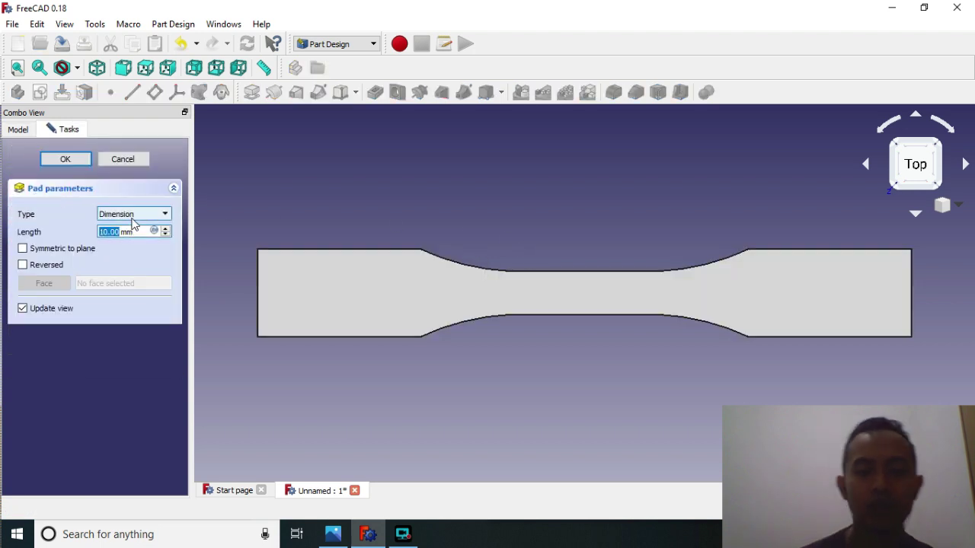
{"action": "type", "text": "5"}
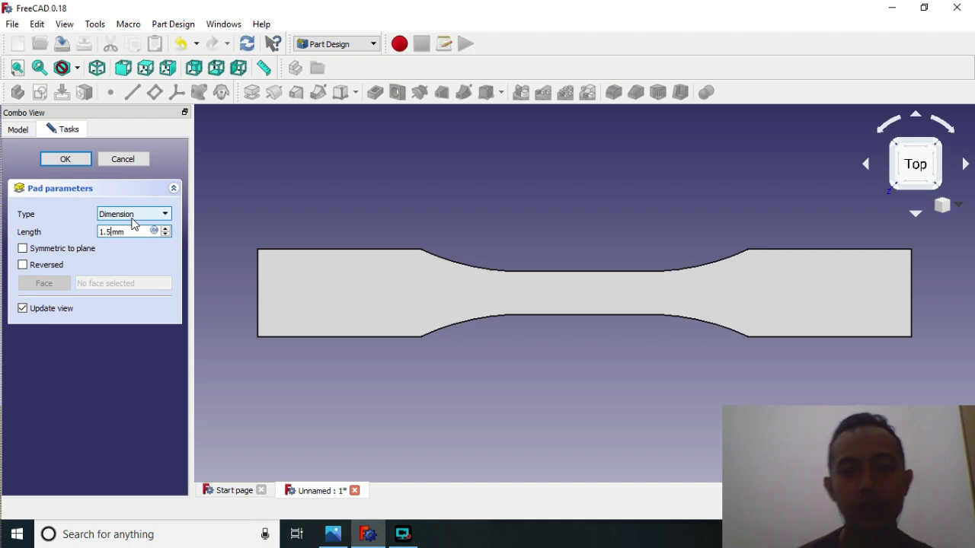
{"action": "left_click", "coordinate": [59, 165]}
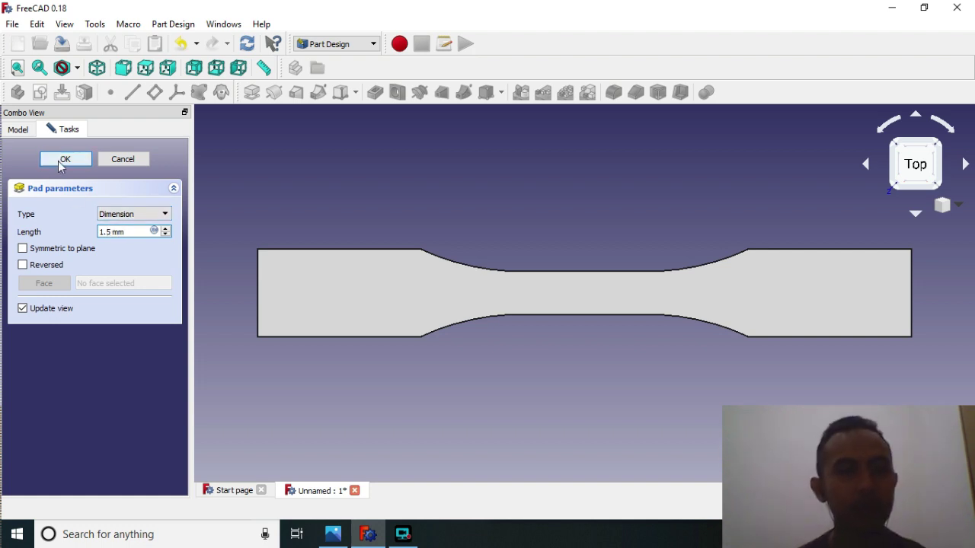
{"action": "mouse_move", "coordinate": [496, 200]}
{"action": "middle_mouse_down"}
{"action": "mouse_move", "coordinate": [638, 342]}
{"action": "mouse_move", "coordinate": [662, 342]}
{"action": "middle_mouse_up"}
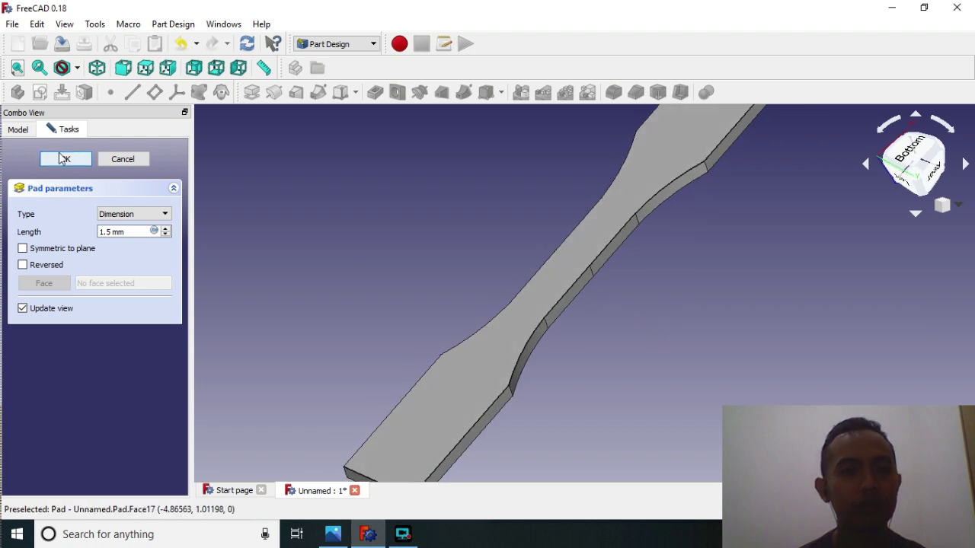
{"action": "left_click", "coordinate": [65, 159]}
{"action": "mouse_move", "coordinate": [532, 228]}
{"action": "middle_mouse_down"}
{"action": "mouse_move", "coordinate": [376, 152]}
{"action": "mouse_move", "coordinate": [454, 239]}
{"action": "mouse_move", "coordinate": [648, 261]}
{"action": "mouse_move", "coordinate": [643, 284]}
{"action": "mouse_move", "coordinate": [322, 220]}
{"action": "mouse_move", "coordinate": [381, 232]}
{"action": "middle_mouse_up"}
{"action": "scroll", "coordinate": [644, 284], "scroll_direction": "down", "scroll_amount": 3}
{"action": "scroll", "coordinate": [651, 290], "scroll_direction": "down", "scroll_amount": 3}
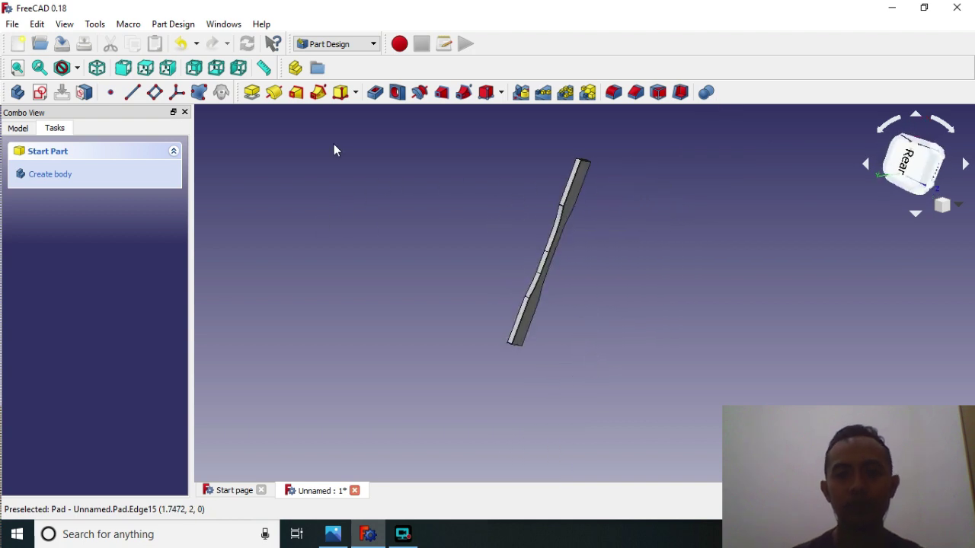
Step: Save the document under the name 'Dog bone'
{"action": "left_click", "coordinate": [13, 25]}
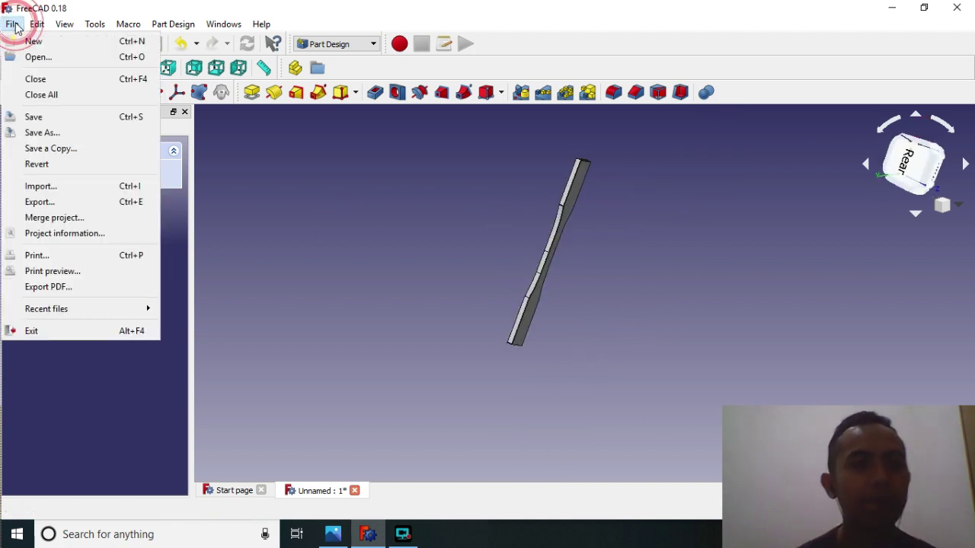
{"action": "left_click", "coordinate": [38, 133]}
{"action": "type", "text": "Dog bone"}
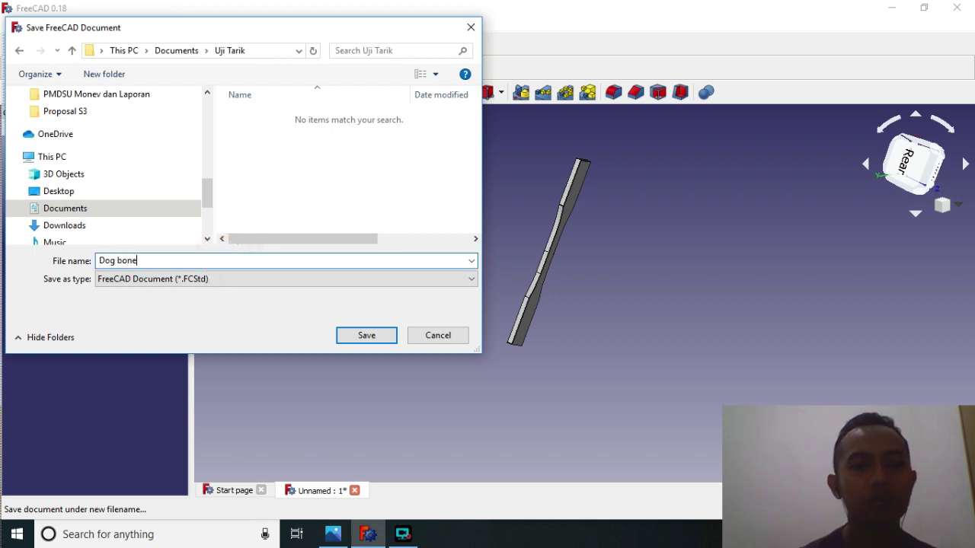
{"action": "left_click", "coordinate": [356, 333]}
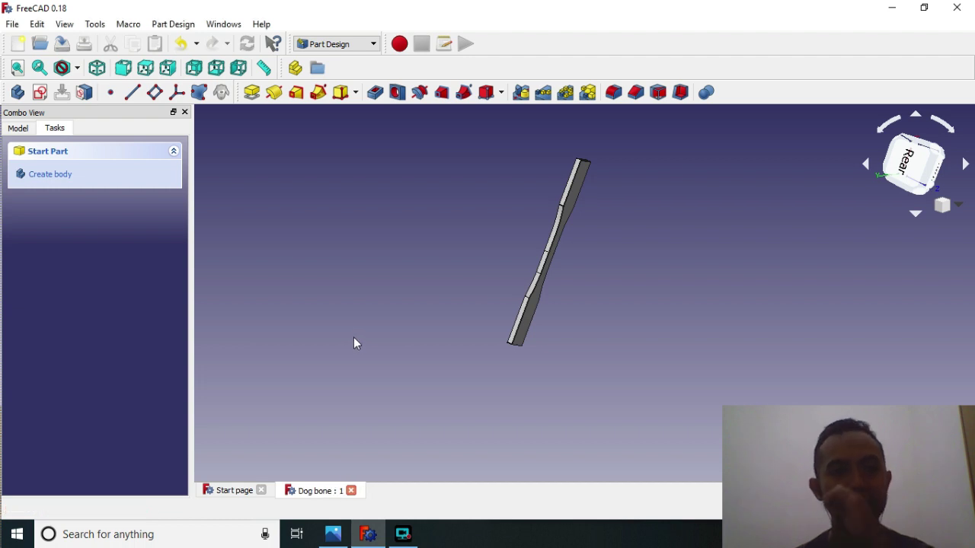
{"action": "left_click", "coordinate": [13, 25]}
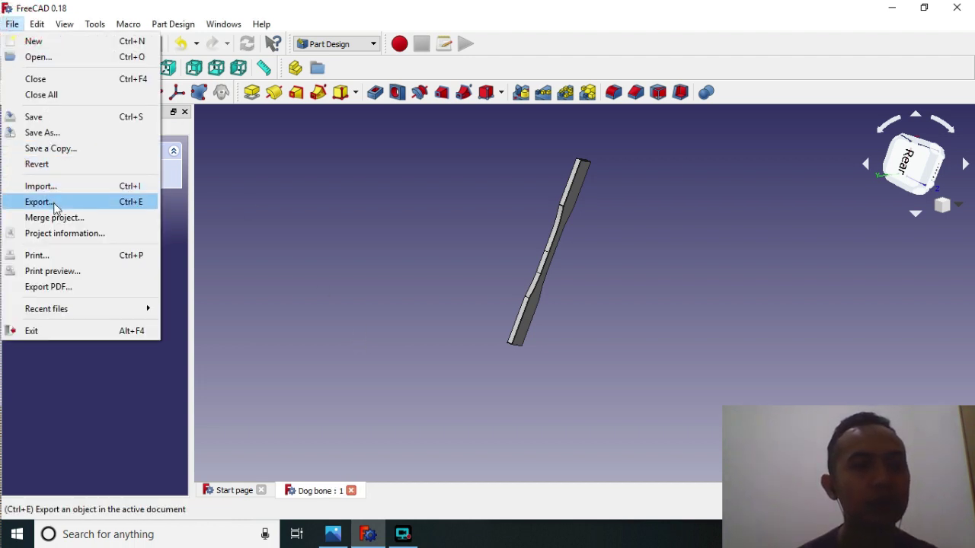
Step: Select the Body in the document's Model tree
{"action": "left_click", "coordinate": [573, 183]}
{"action": "left_click", "coordinate": [300, 216]}
{"action": "left_click", "coordinate": [18, 128]}
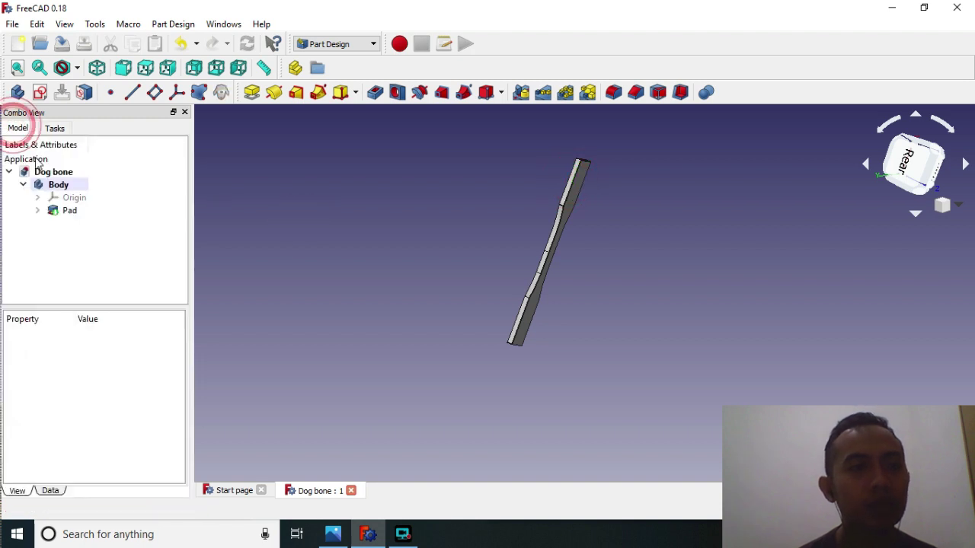
{"action": "left_click", "coordinate": [61, 187]}
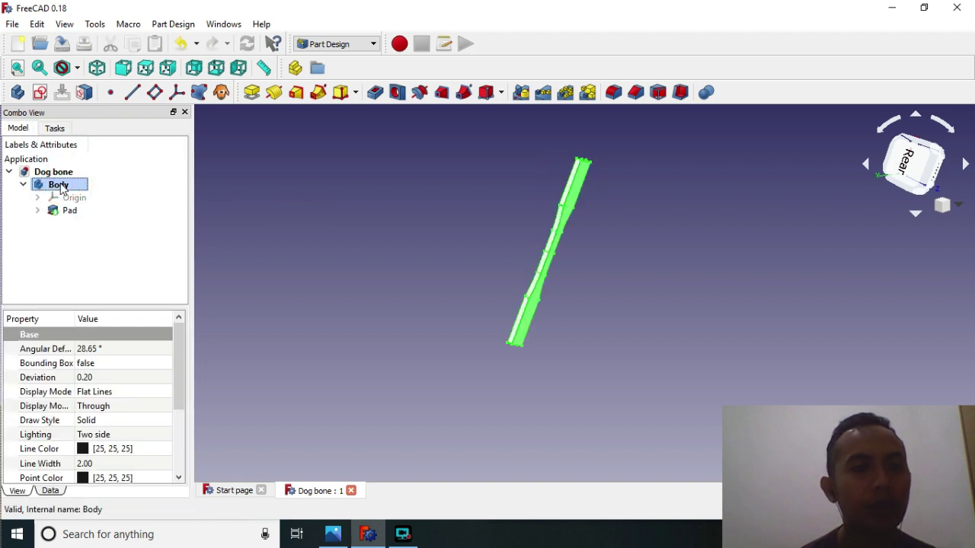
Step: Export the Body as a STEP with colors file named 'Dog_b' into the Uji Tarik folder
{"action": "left_click", "coordinate": [16, 24]}
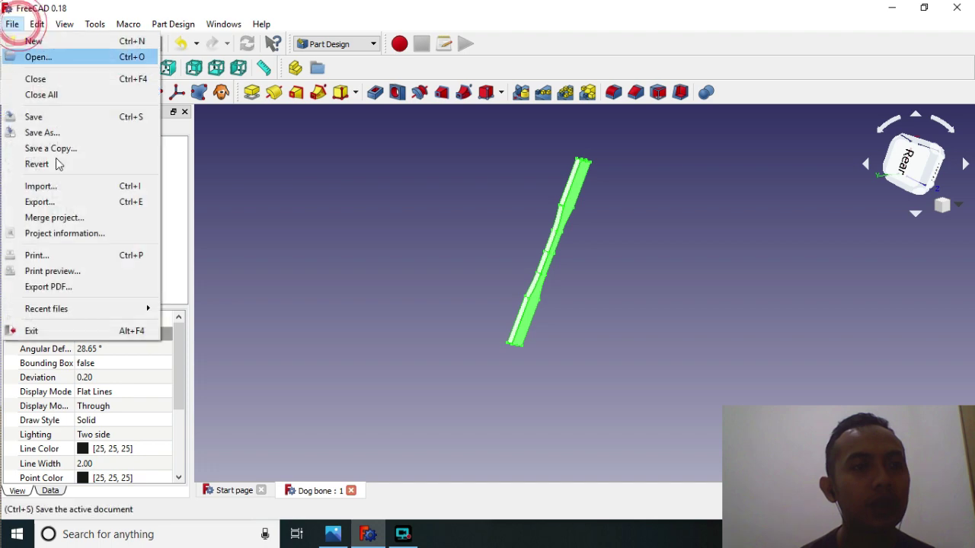
{"action": "key", "text": "Escape"}
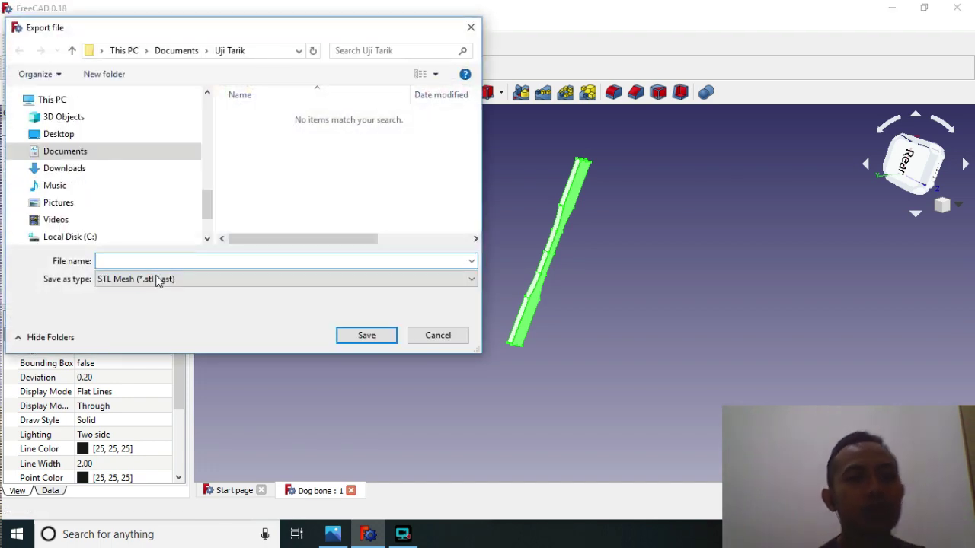
{"action": "left_click", "coordinate": [163, 279]}
{"action": "scroll", "coordinate": [162, 213], "scroll_direction": "up", "scroll_amount": 2}
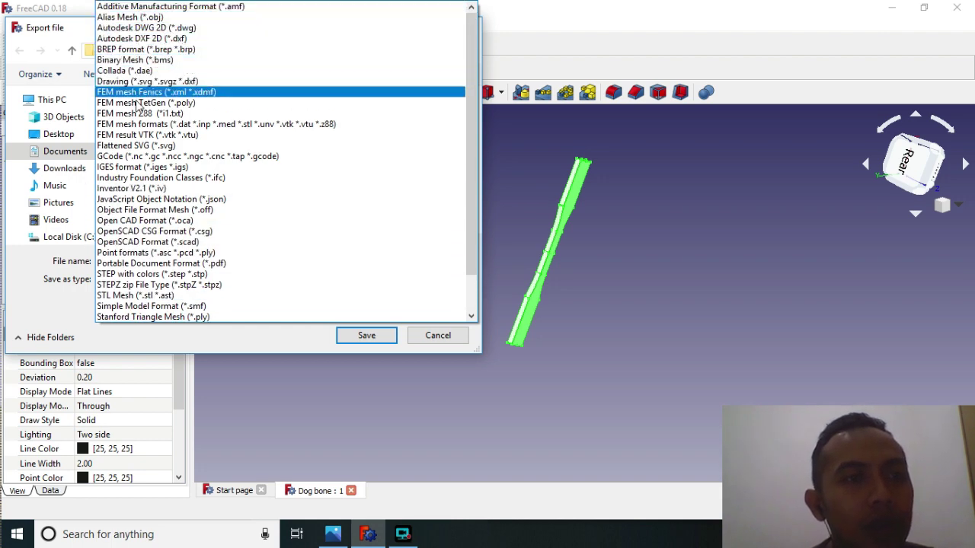
{"action": "scroll", "coordinate": [145, 232], "scroll_direction": "down", "scroll_amount": 1}
{"action": "scroll", "coordinate": [143, 230], "scroll_direction": "down", "scroll_amount": 1}
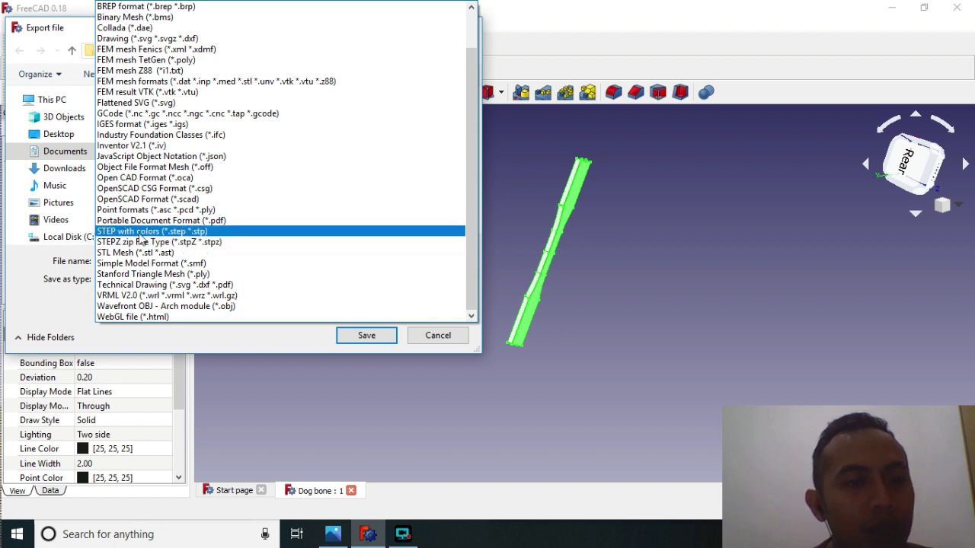
{"action": "left_click", "coordinate": [140, 233]}
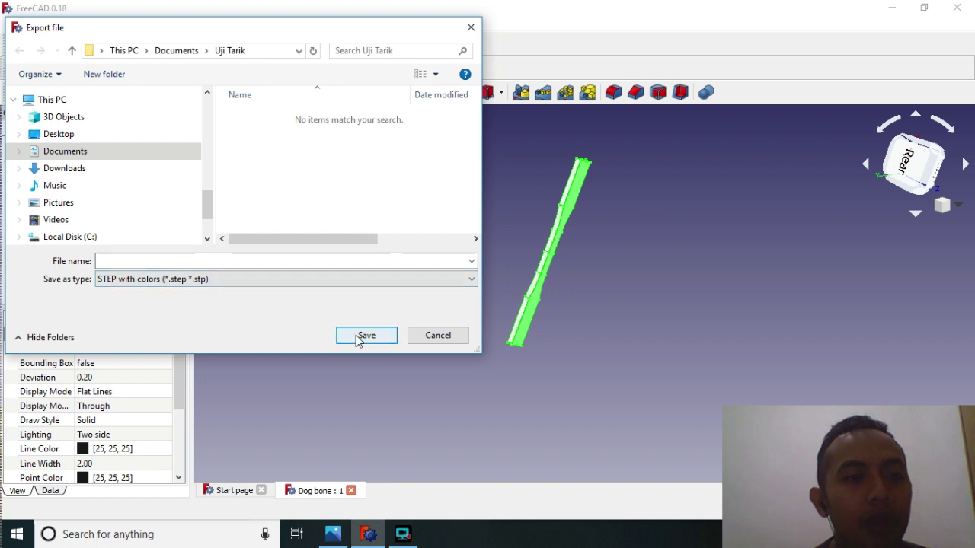
{"action": "left_click", "coordinate": [259, 262]}
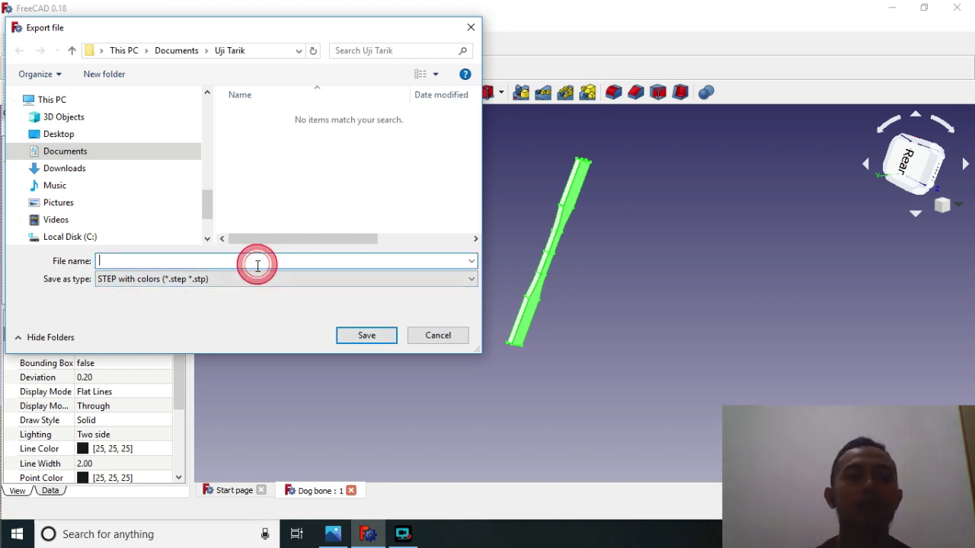
{"action": "type", "text": "Dog_bone"}
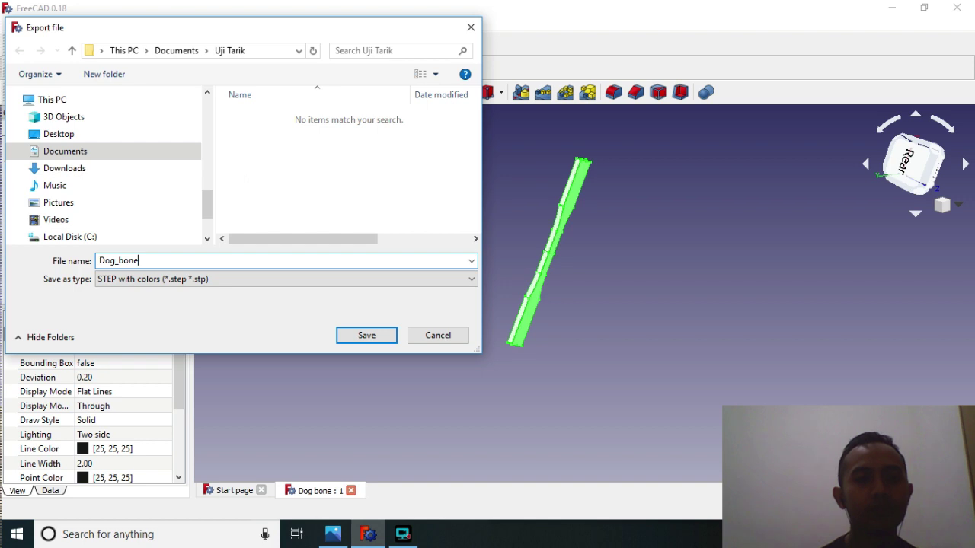
{"action": "key", "text": "Return"}
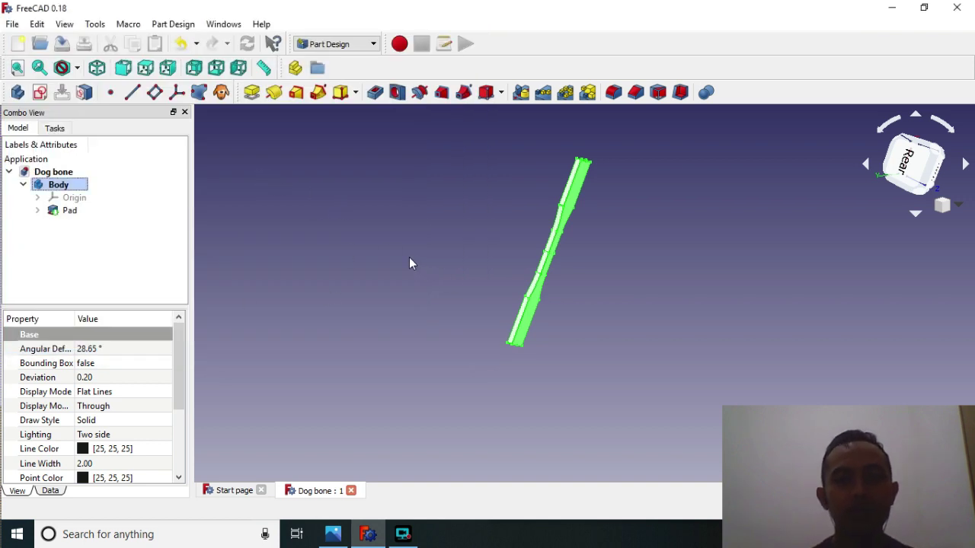
{"action": "scroll", "coordinate": [625, 278], "scroll_direction": "up", "scroll_amount": 2}
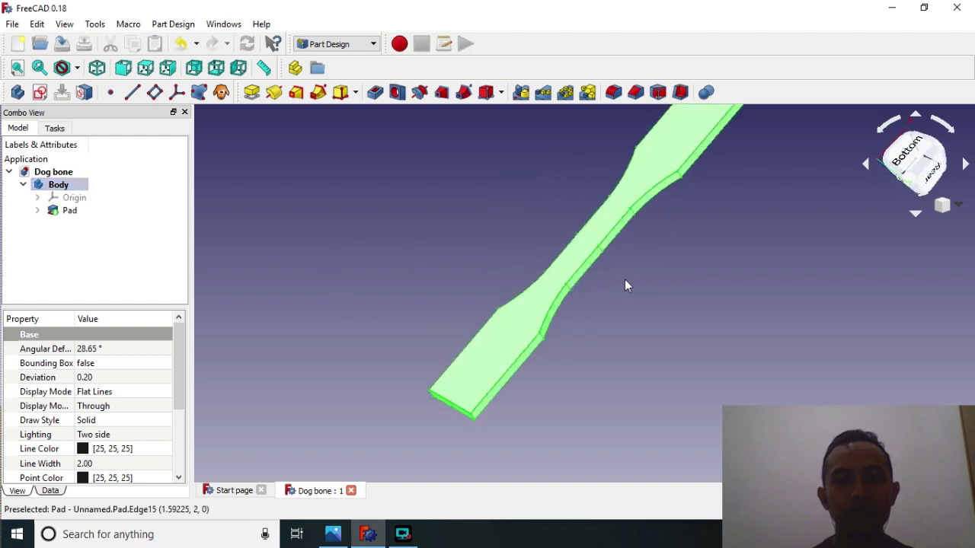